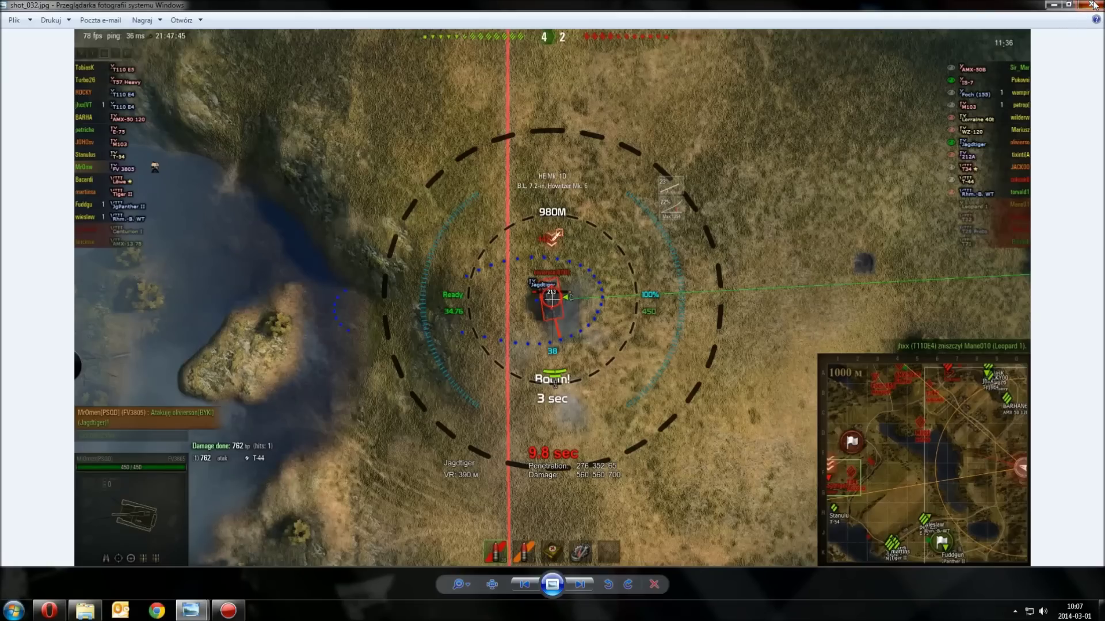
Clear the desktop by closing the open screenshot image and minimizing the screenshots folder and the recorder window
left_click(1091, 4)
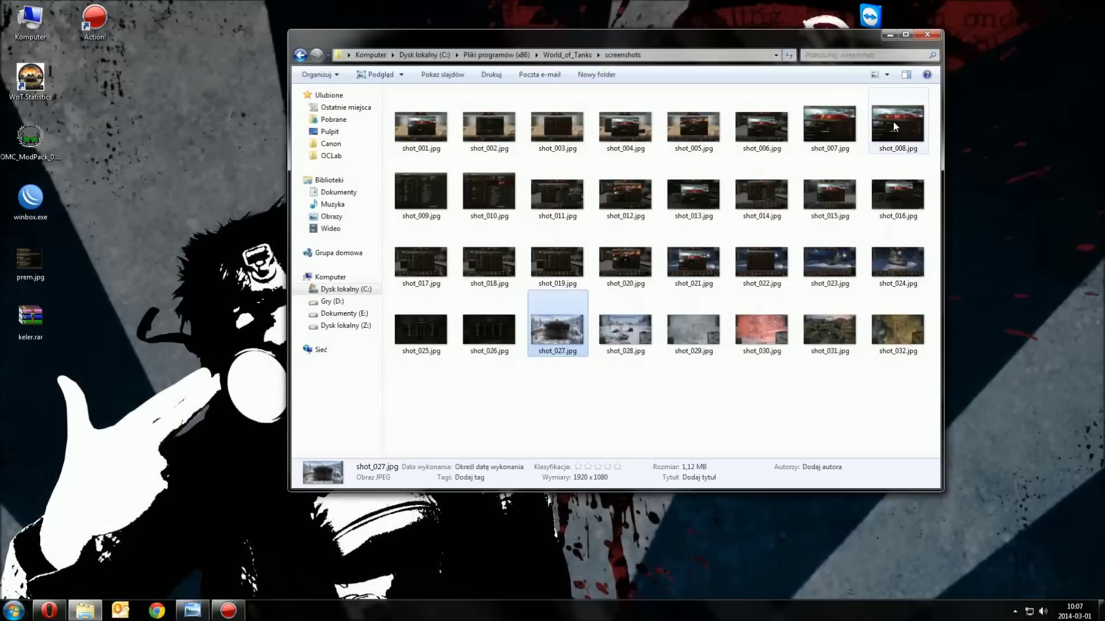
left_click(890, 35)
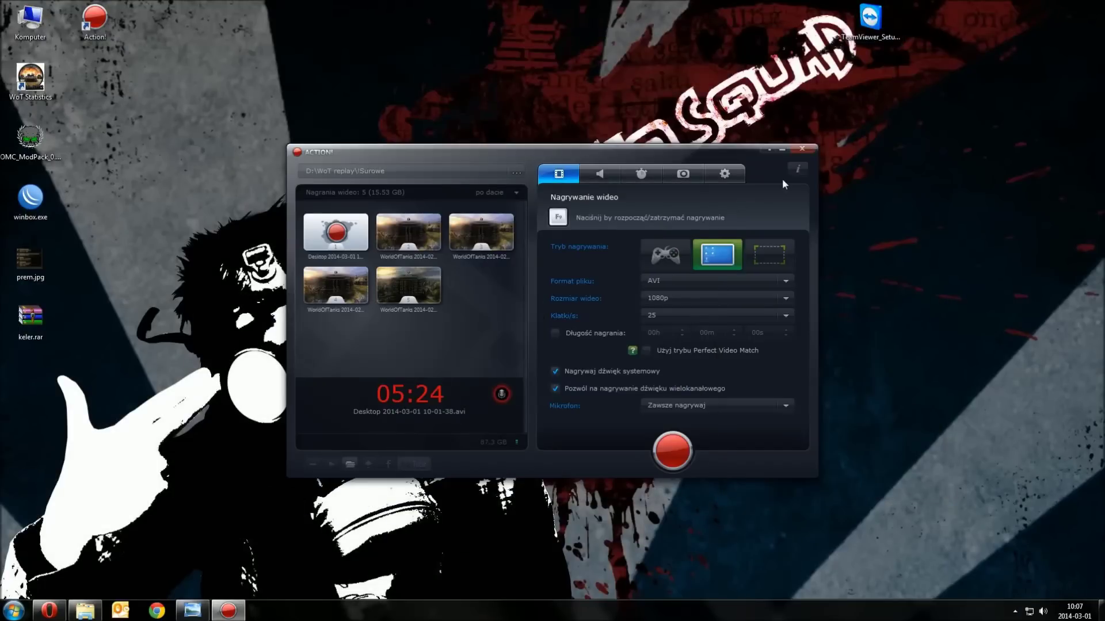
left_click(782, 149)
Launch the OMC ModPack installer from the desktop and allow its outgoing connection through the firewall, remembering the decision as a rule
left_click(42, 144)
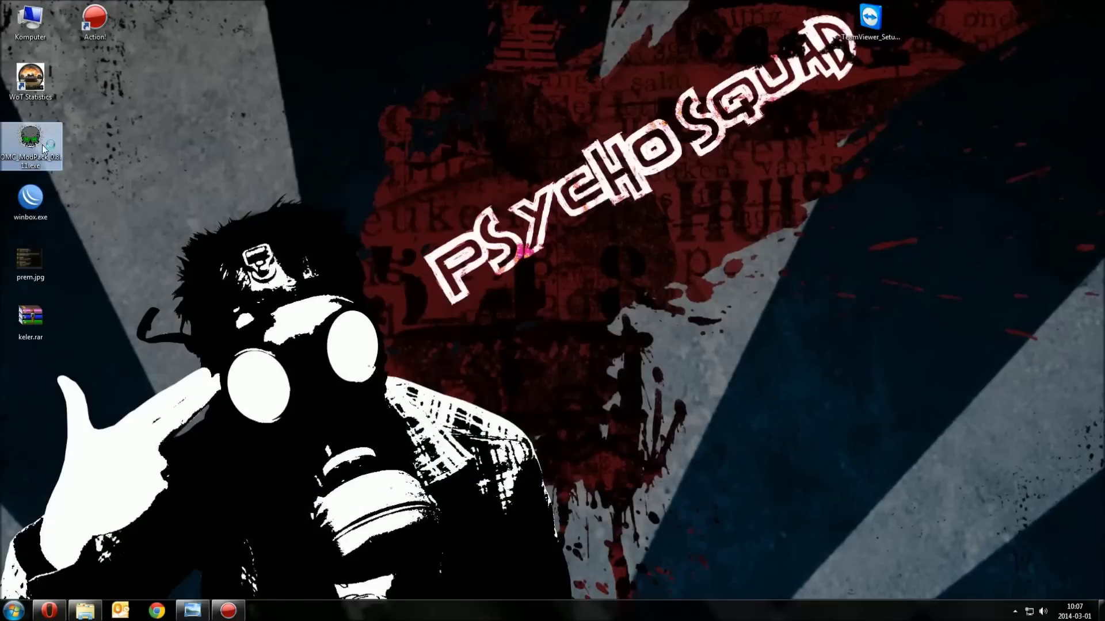
double_click(42, 144)
left_click(561, 325)
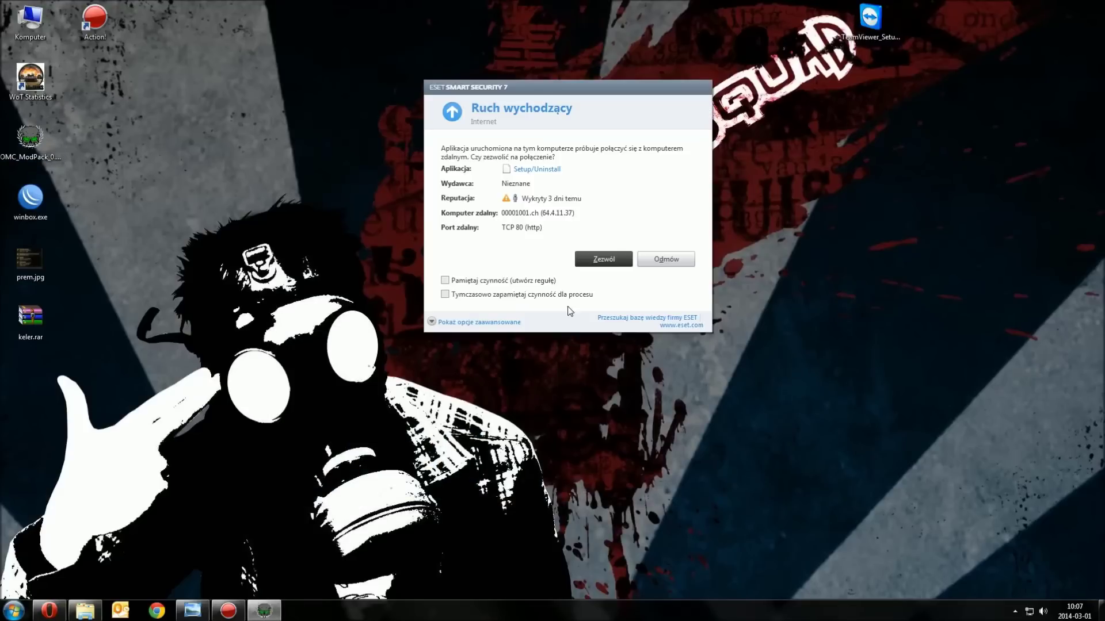
left_click(527, 282)
left_click(602, 260)
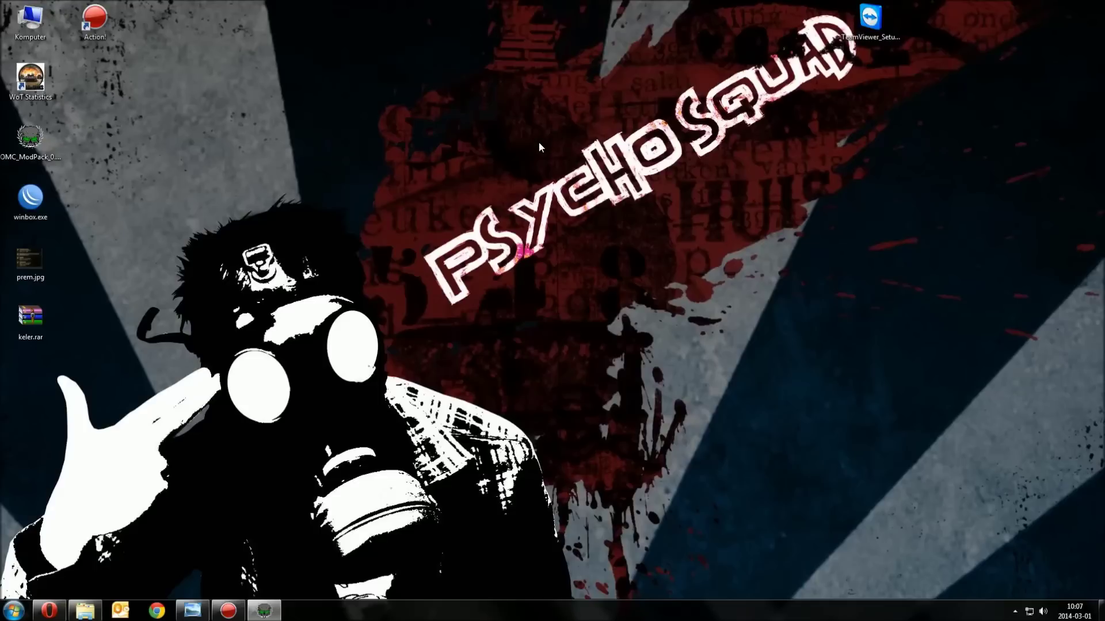
Close the leftover screenshot image and advance the ModPack setup to component selection, keeping the World_of_Tanks destination folder
left_click(192, 610)
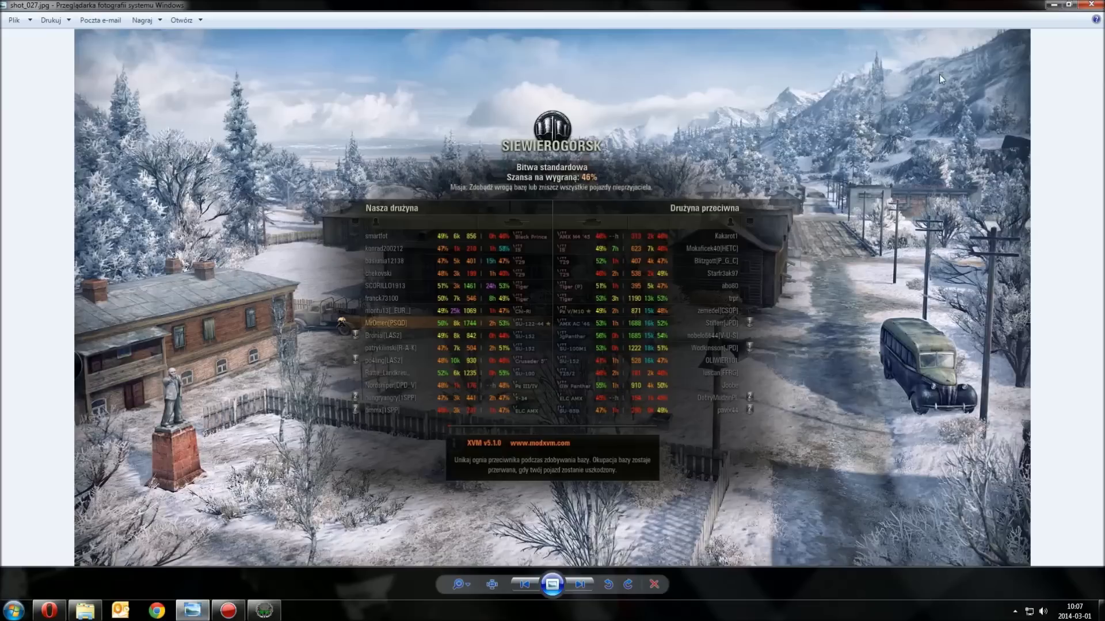
left_click(1098, 4)
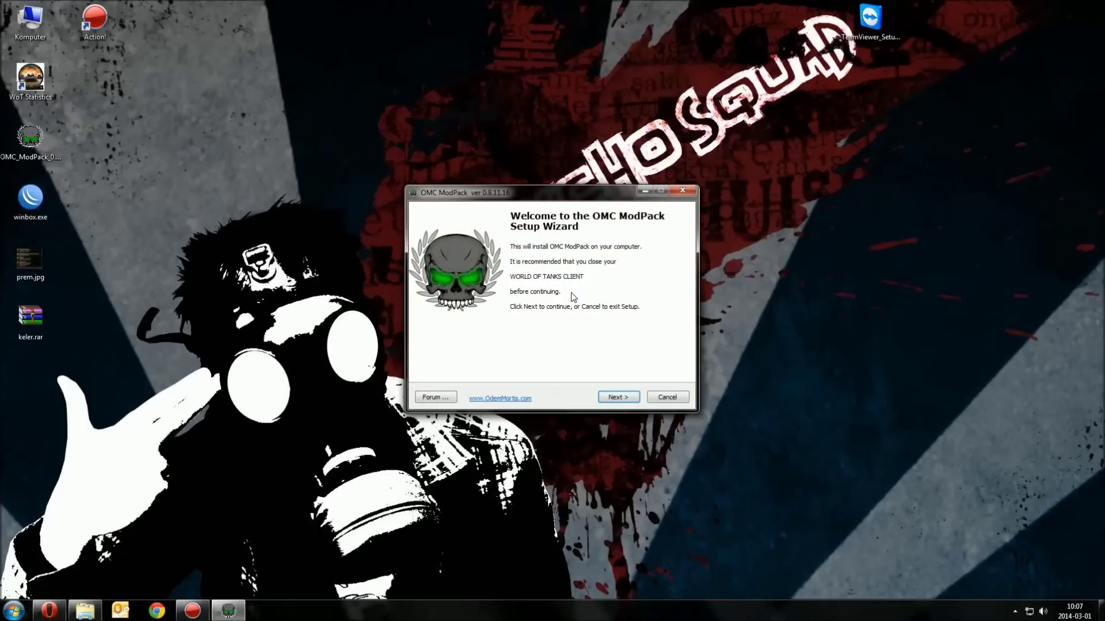
left_click_drag(577, 197, 839, 201)
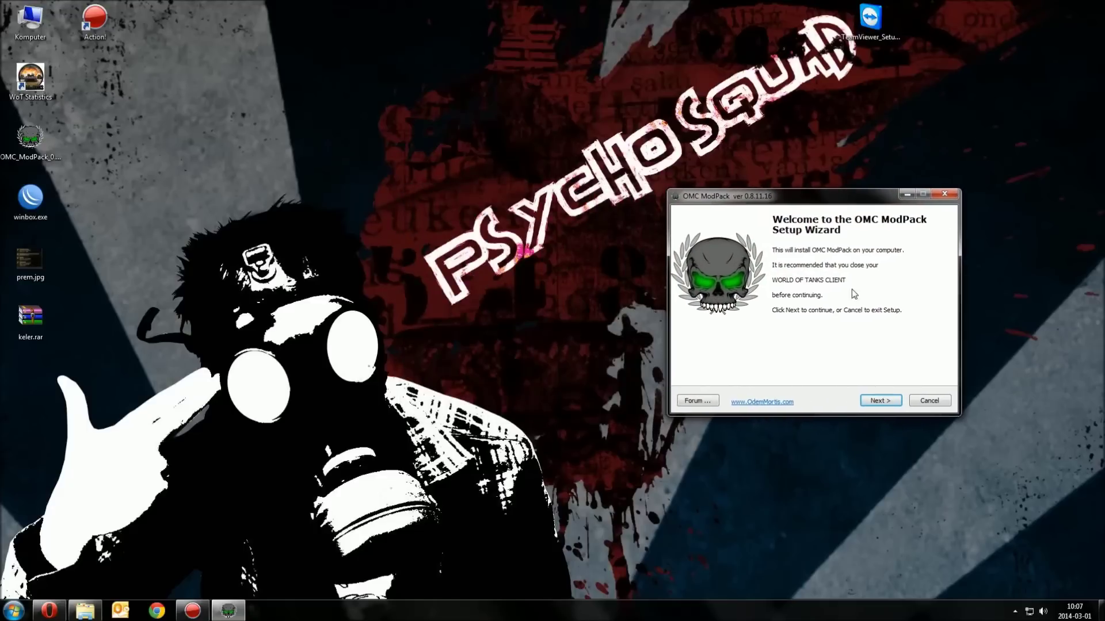
left_click(885, 403)
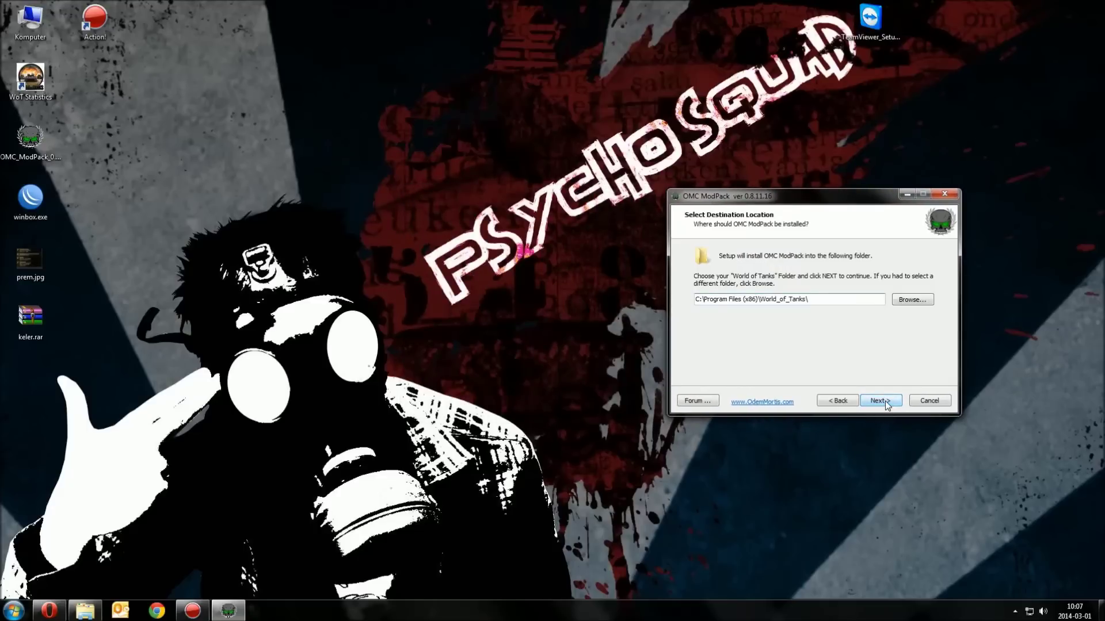
left_click(885, 402)
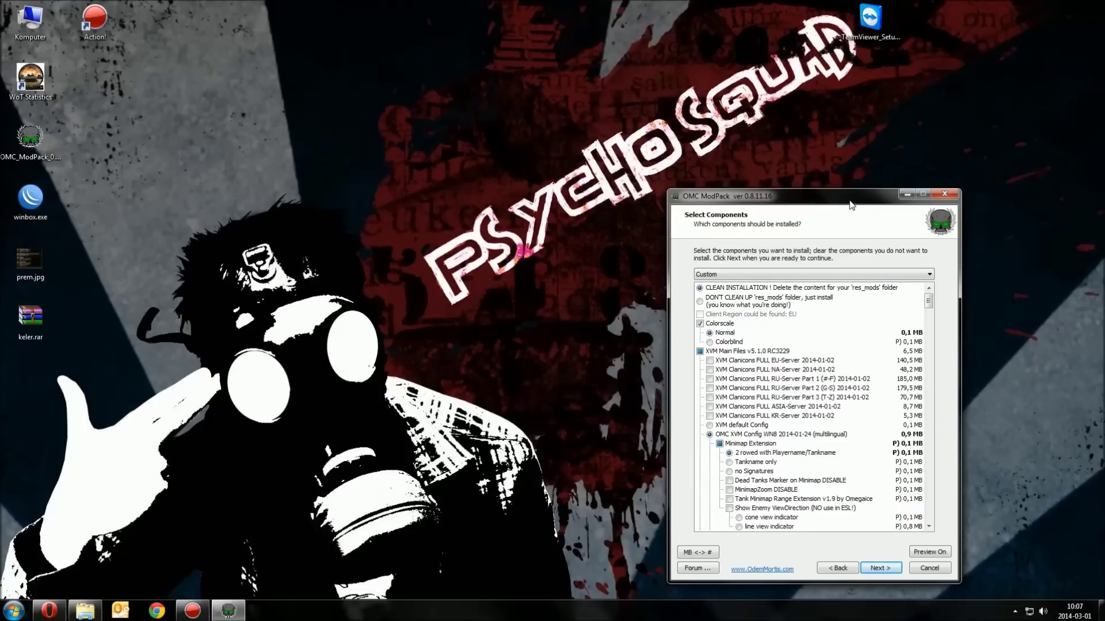
left_click_drag(850, 200, 855, 184)
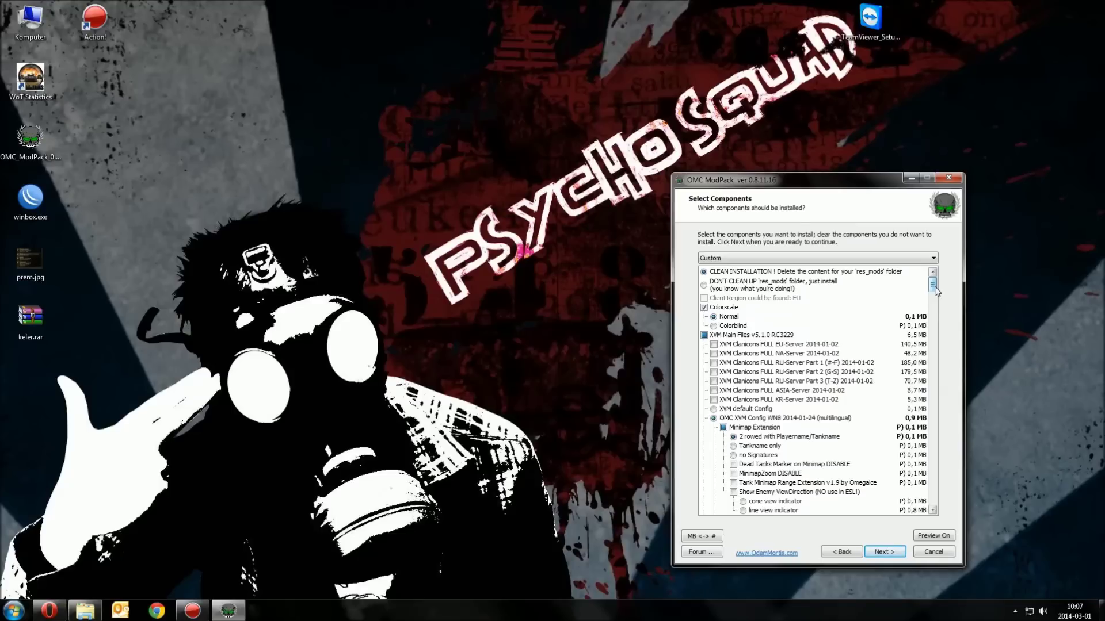
Inspect the minimap in shot_029.jpg from the World of Tanks screenshots folder, then close the image and the folder
scroll(935, 291, "down", 3)
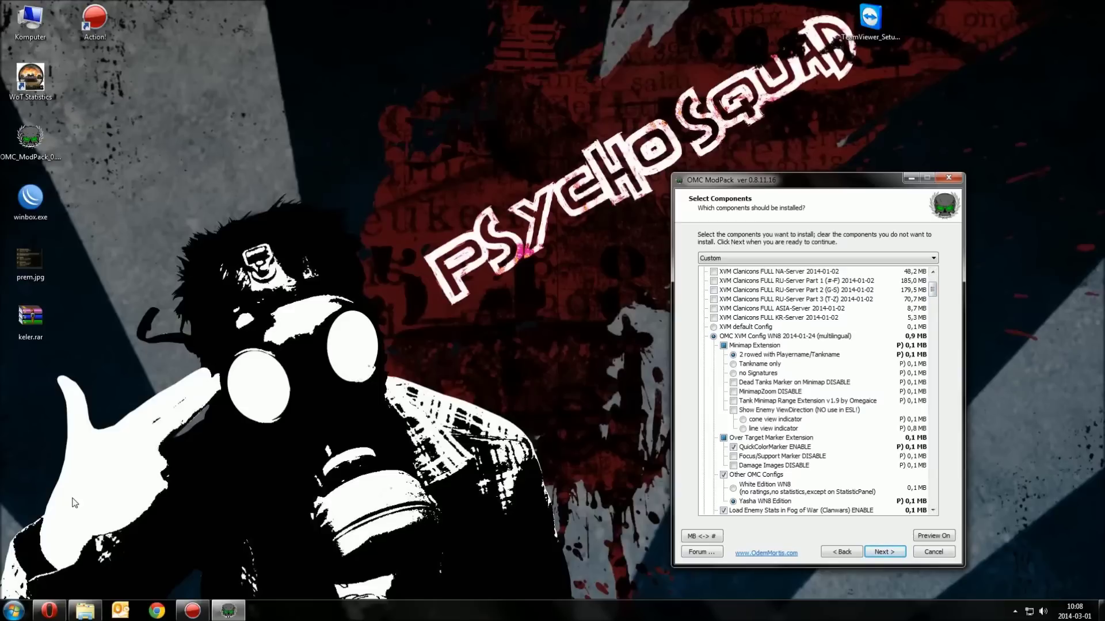
left_click(85, 610)
left_click(693, 338)
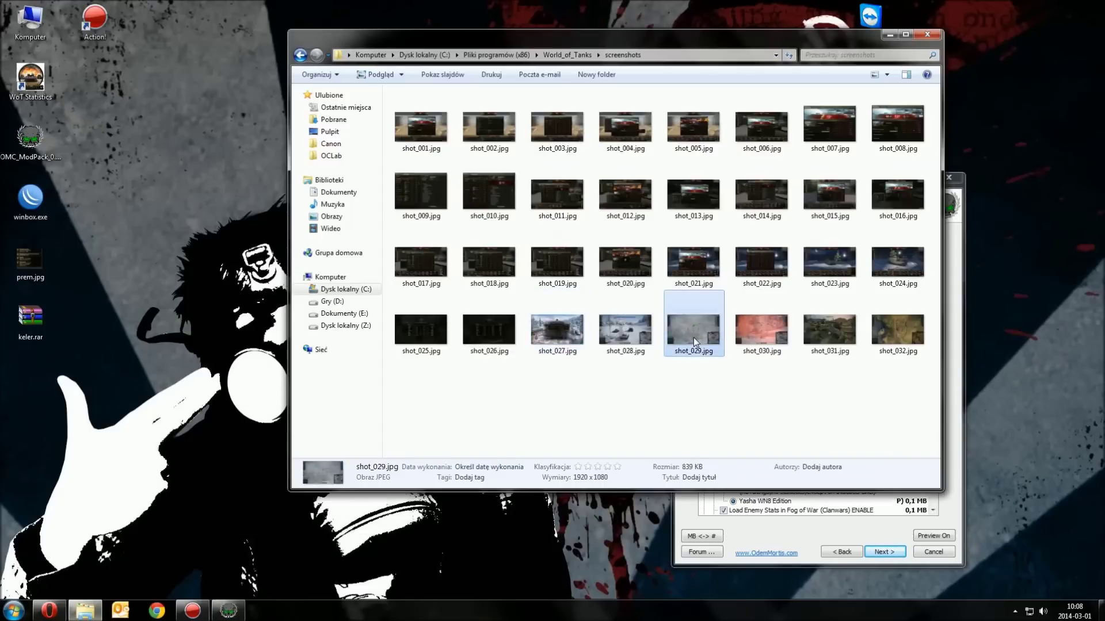
double_click(692, 337)
scroll(924, 489, "up", 3)
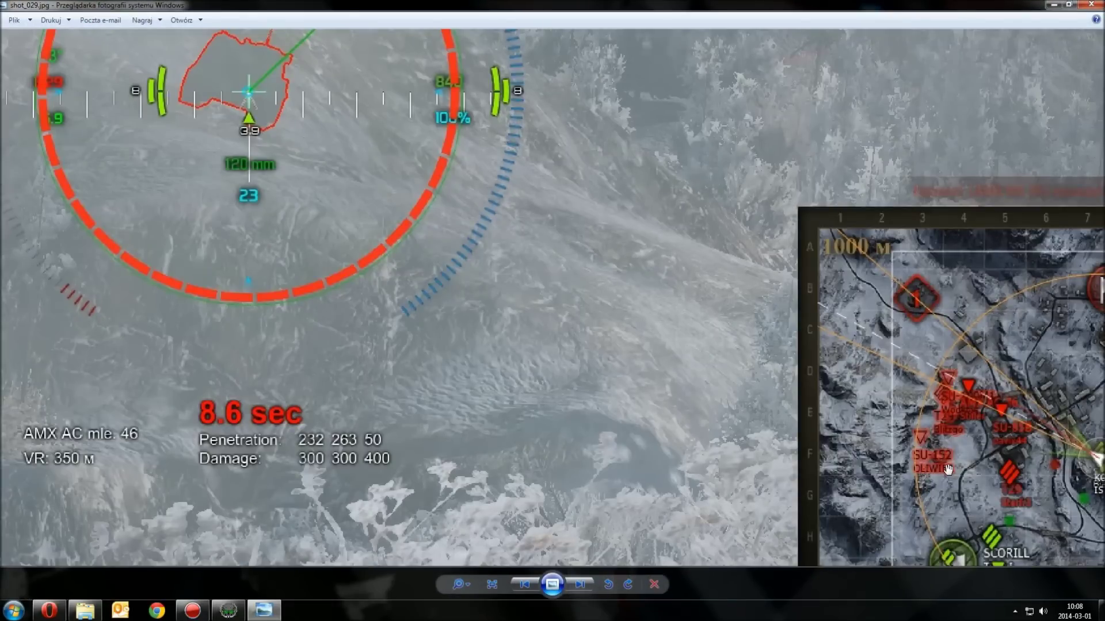
left_click(1091, 5)
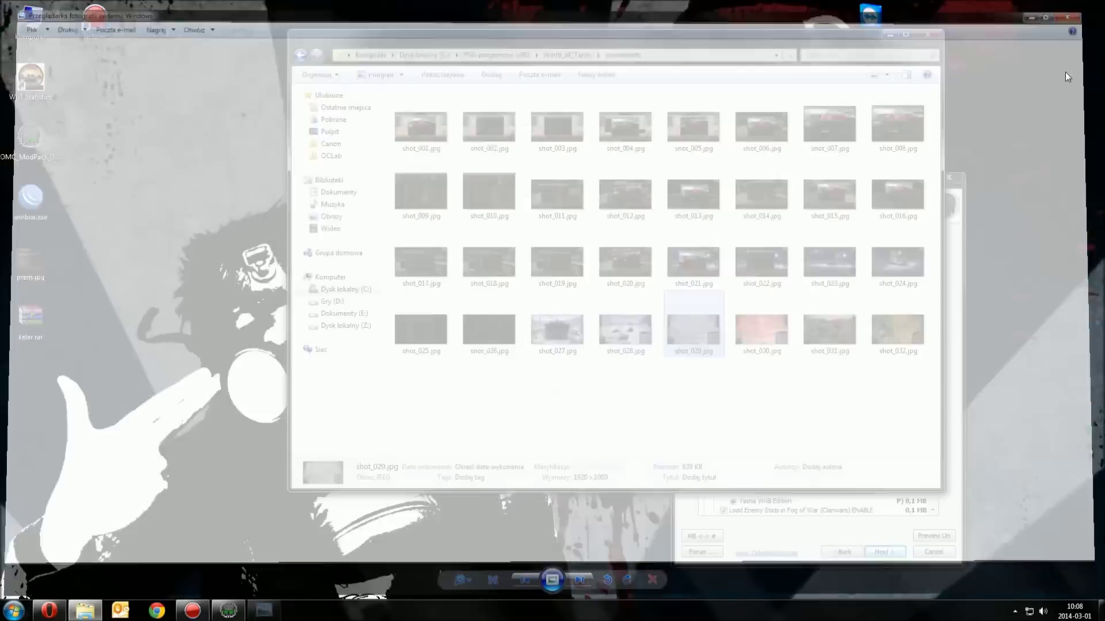
left_click_drag(889, 53, 714, 57)
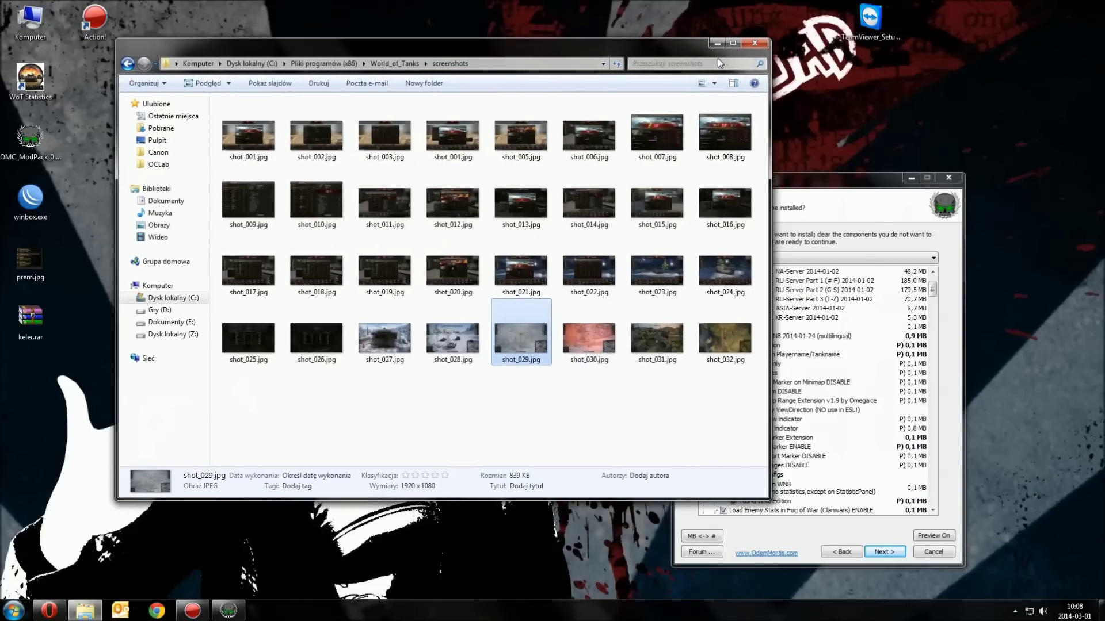
left_click(754, 43)
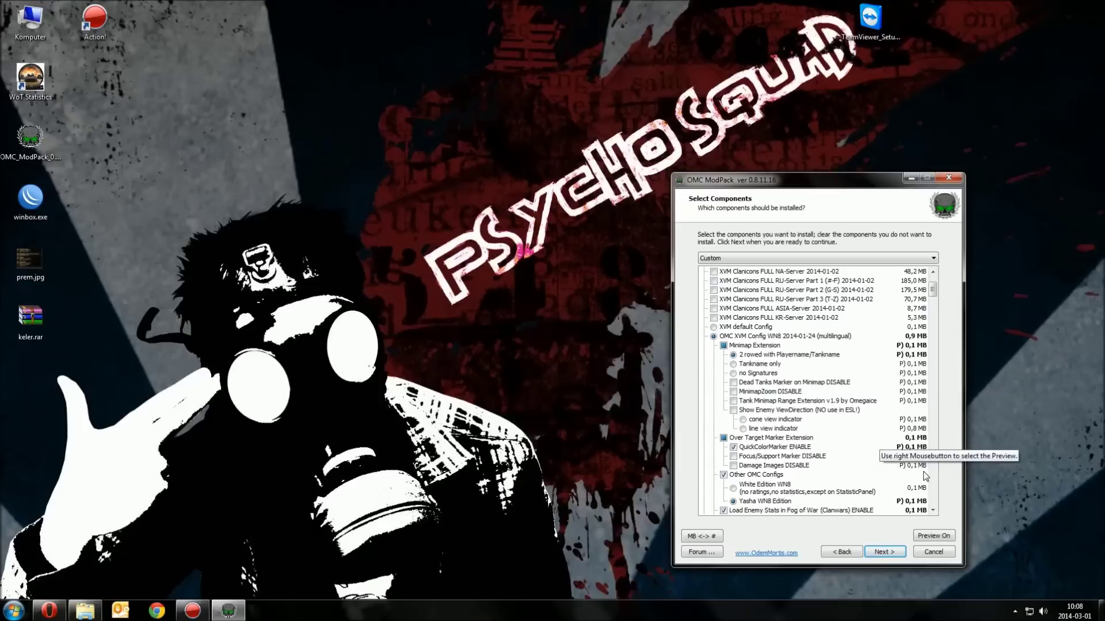
View the preview image of the QuickColorMarker ENABLE component, then close it
right_click(776, 450)
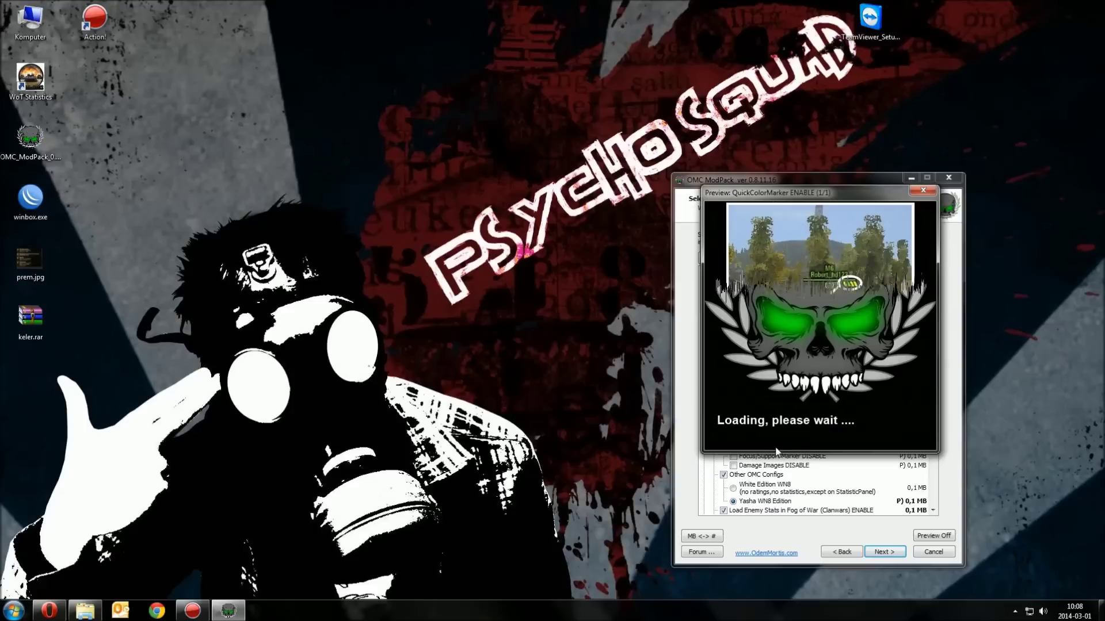
left_click_drag(868, 191, 580, 328)
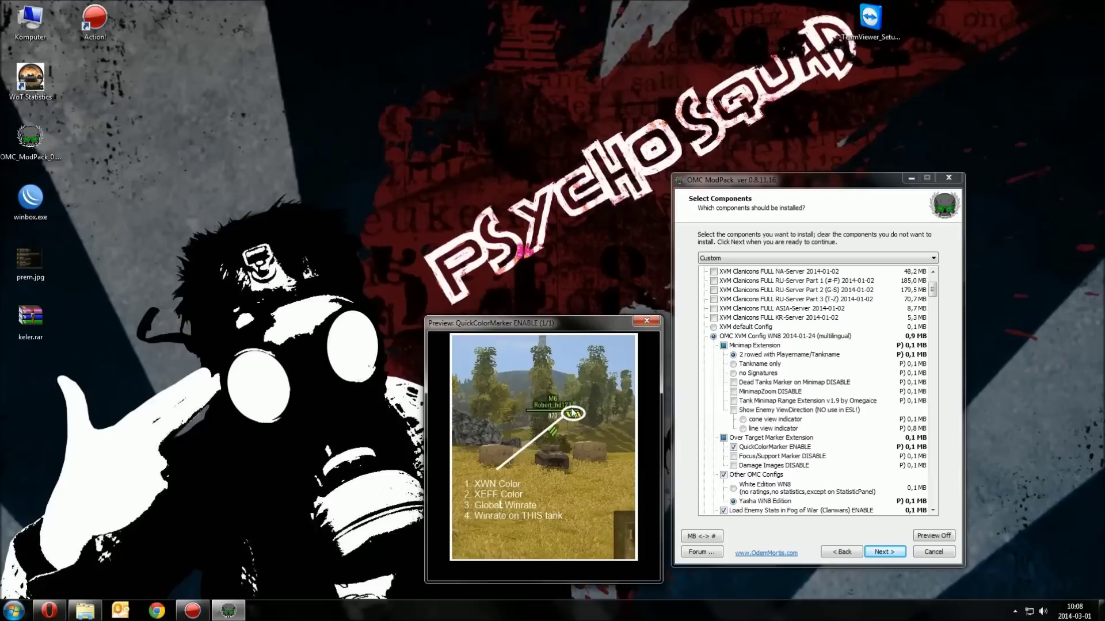
left_click(652, 321)
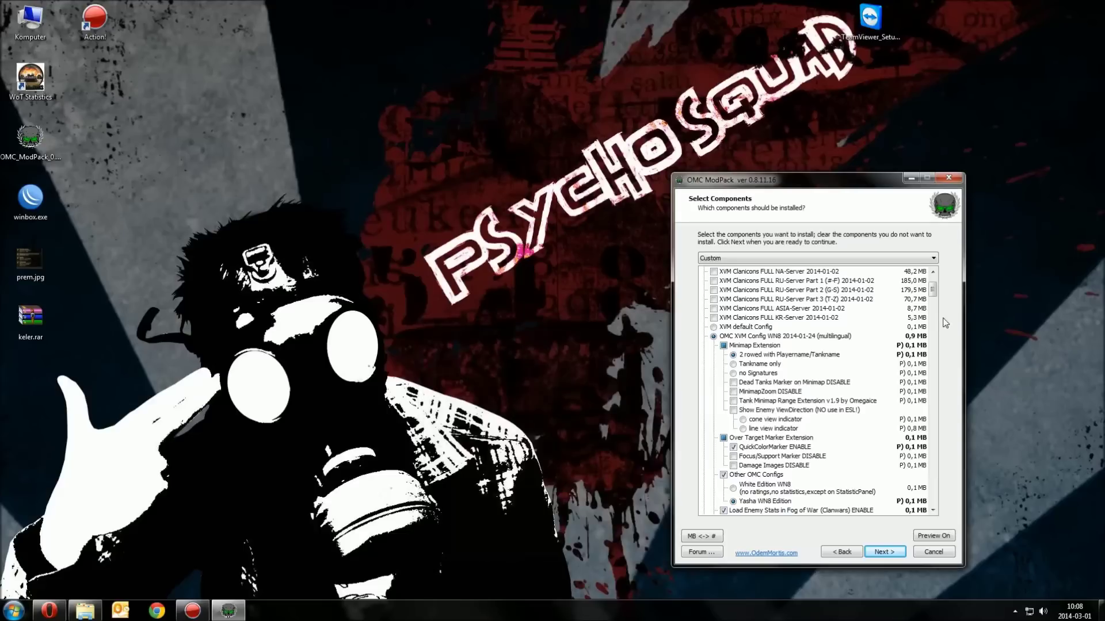
Preview the Yasha WN8 Edition config, view its image at full size, then close both the image and the preview
left_click_drag(933, 291, 934, 294)
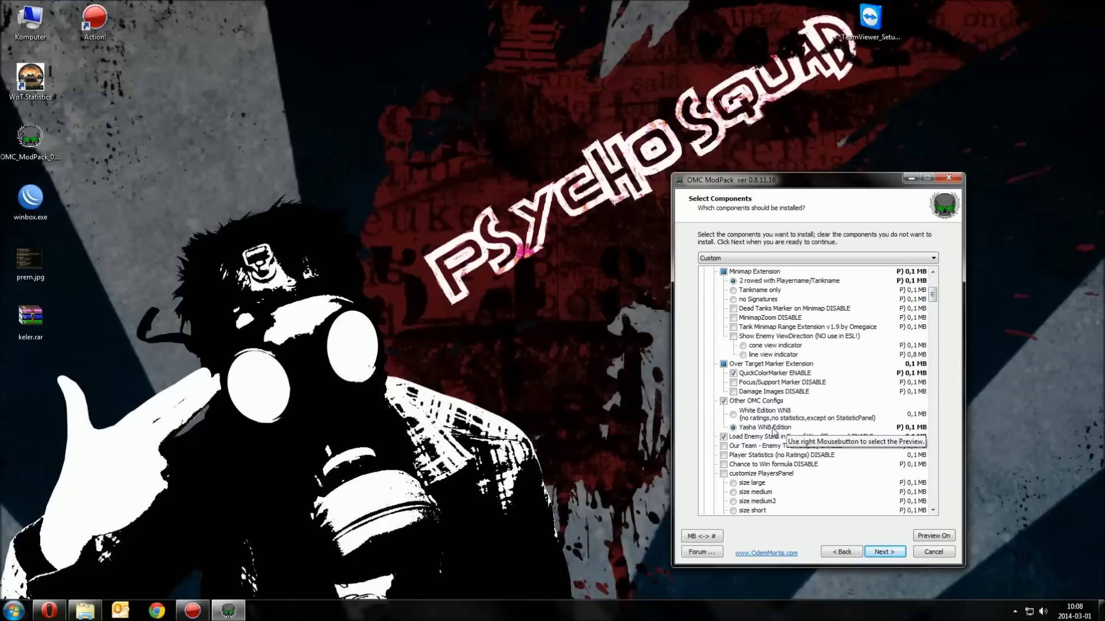
right_click(775, 432)
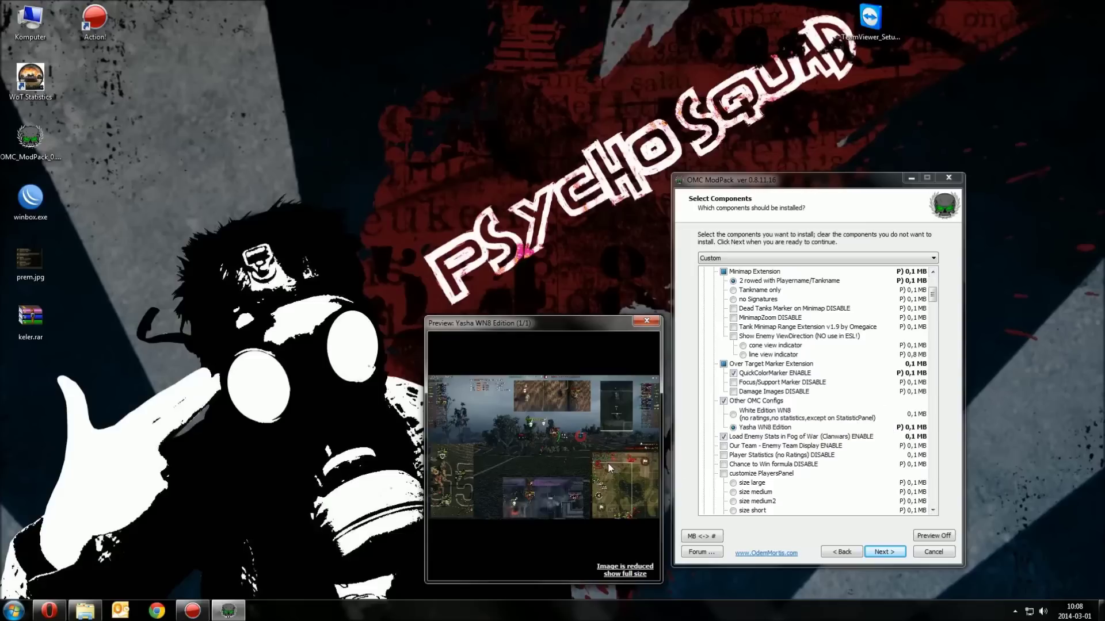
left_click(631, 573)
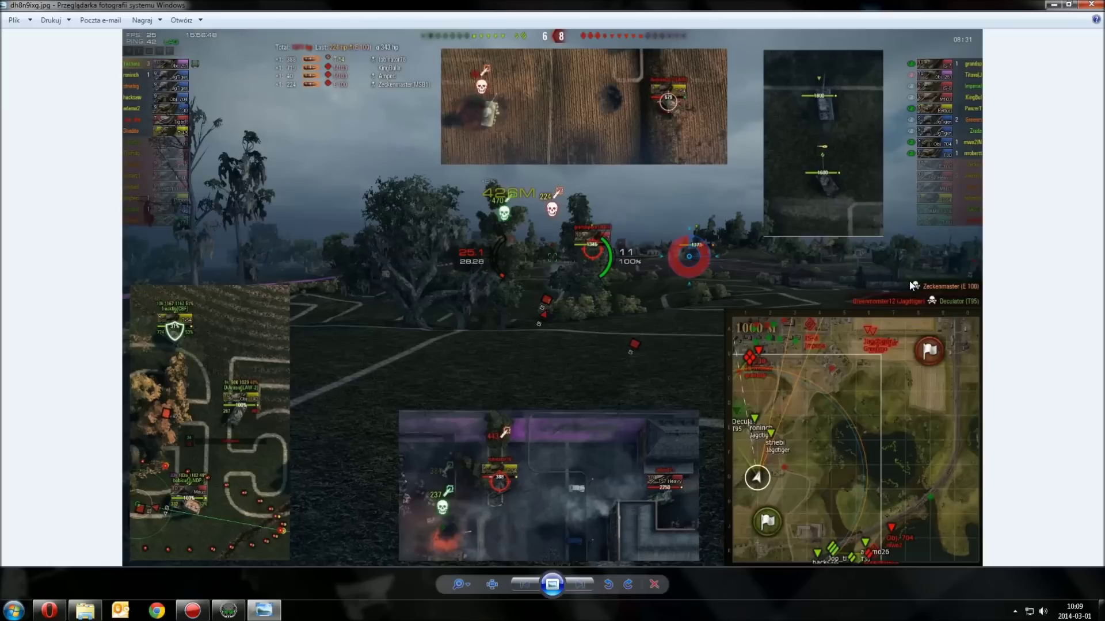
left_click(1092, 5)
left_click(647, 321)
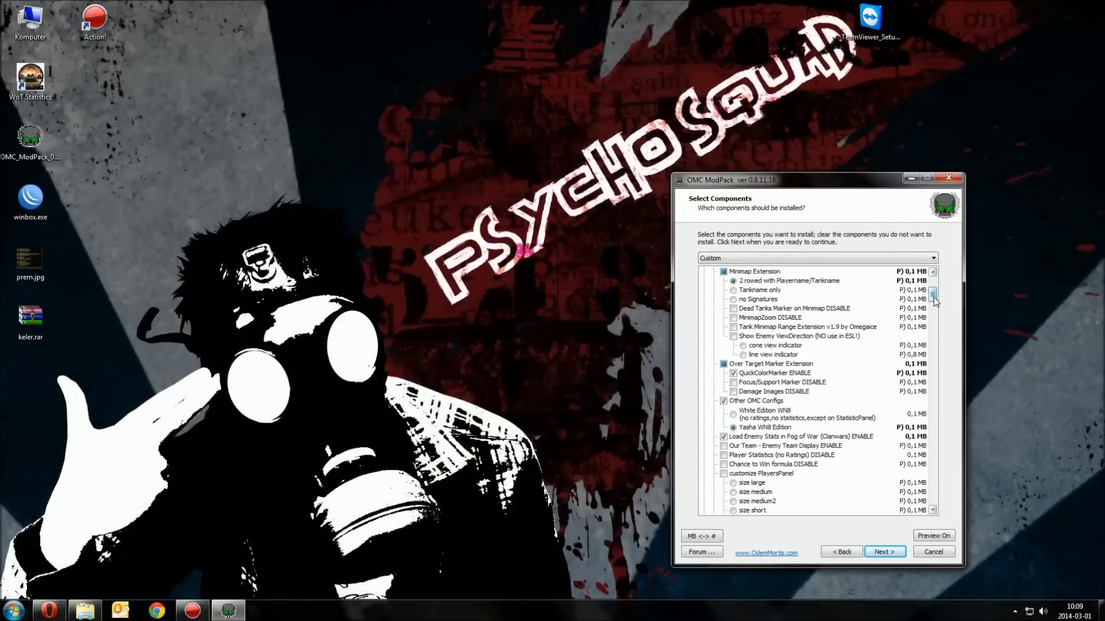
Examine the players panel, XVM config and SixthSense SoundMod options in the component list
scroll(858, 446, "down", 3)
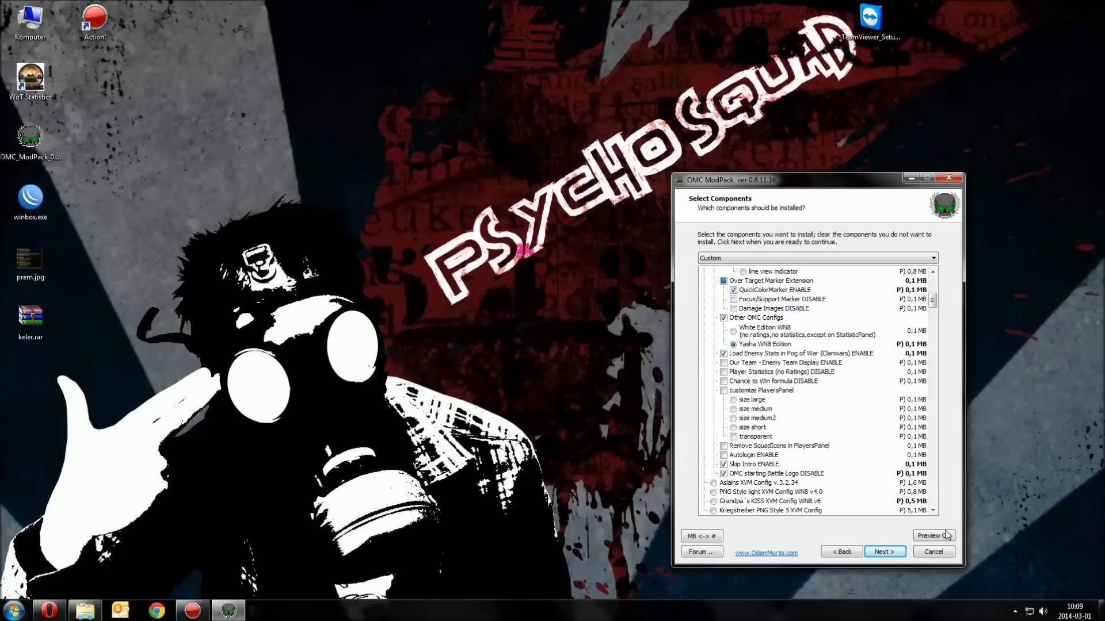
left_click(933, 511)
left_click(932, 510)
left_click(933, 510)
left_click(933, 511)
left_click(933, 511)
left_click(933, 511)
left_click(933, 511)
left_click(933, 510)
left_click(933, 510)
left_click(933, 510)
scroll(800, 397, "down", 2)
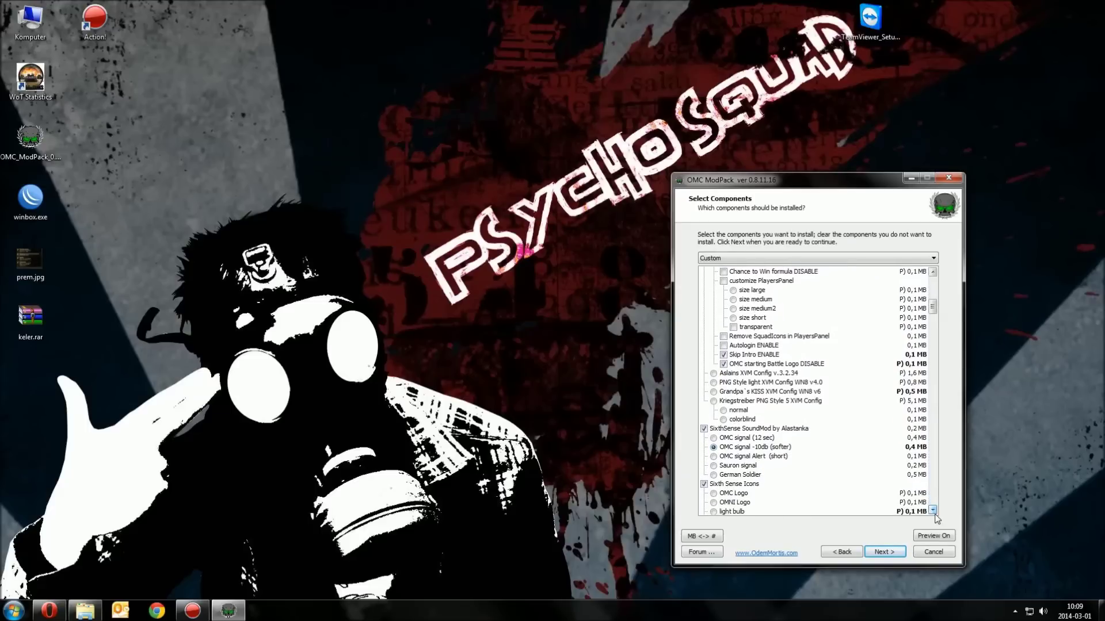
left_click(933, 510)
left_click(933, 510)
left_click(933, 510)
left_click(933, 510)
left_click(933, 511)
left_click(932, 511)
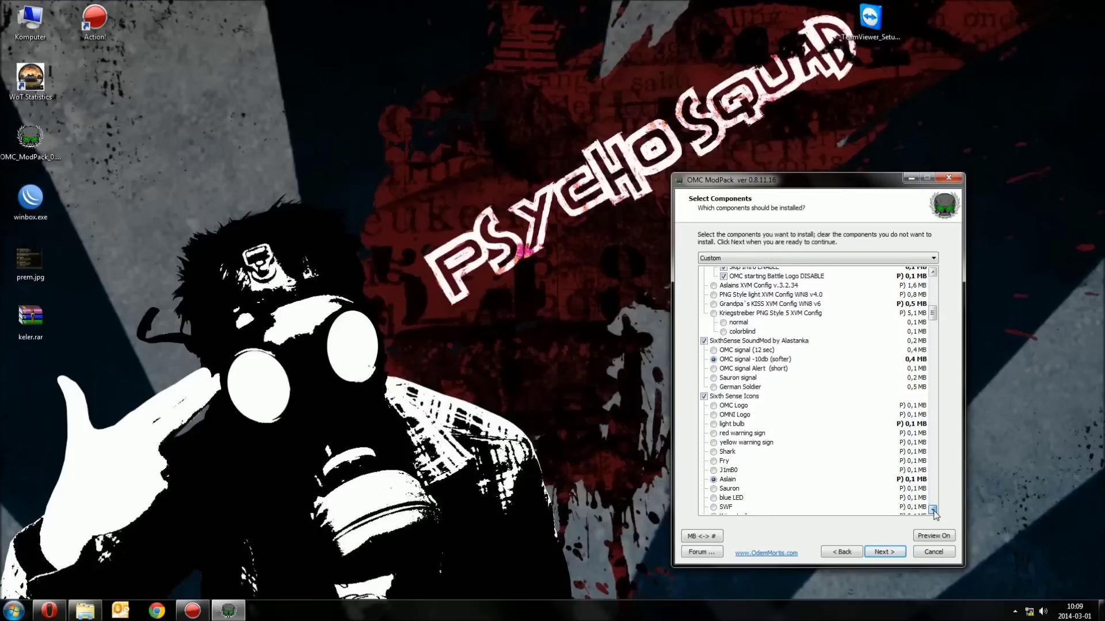
Review the Sixth Sense Icons and Tank Icons options and request a preview of Aslain's ContourIcon Mod
left_click(933, 510)
left_click(933, 511)
left_click(933, 510)
left_click(933, 511)
left_click(933, 510)
left_click(933, 511)
left_click(932, 510)
left_click(933, 510)
left_click(933, 510)
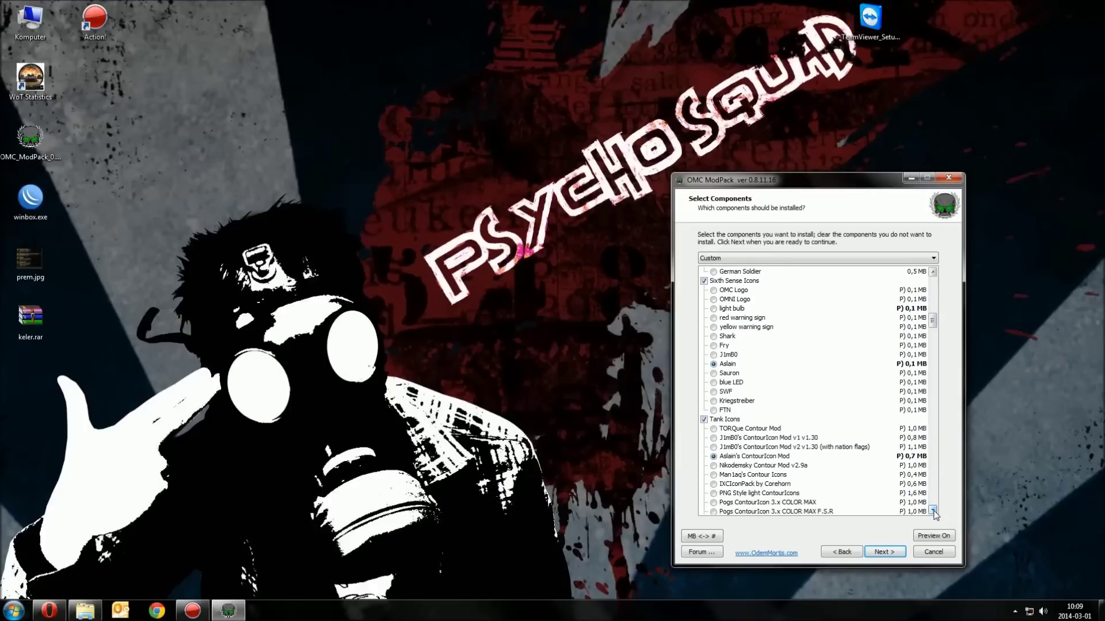
left_click(932, 511)
right_click(740, 448)
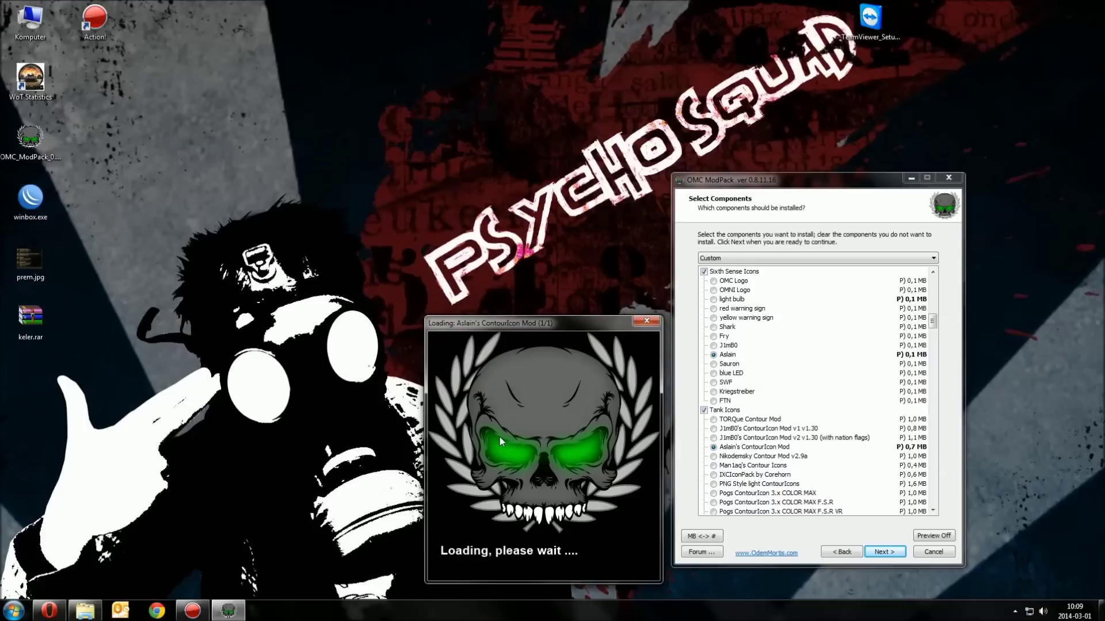
Examine the remaining tank icon packs, the shell and consumable icons, and the first crosshair mods in the component list
left_click(933, 511)
left_click(933, 511)
left_click(933, 511)
left_click(932, 511)
left_click(933, 511)
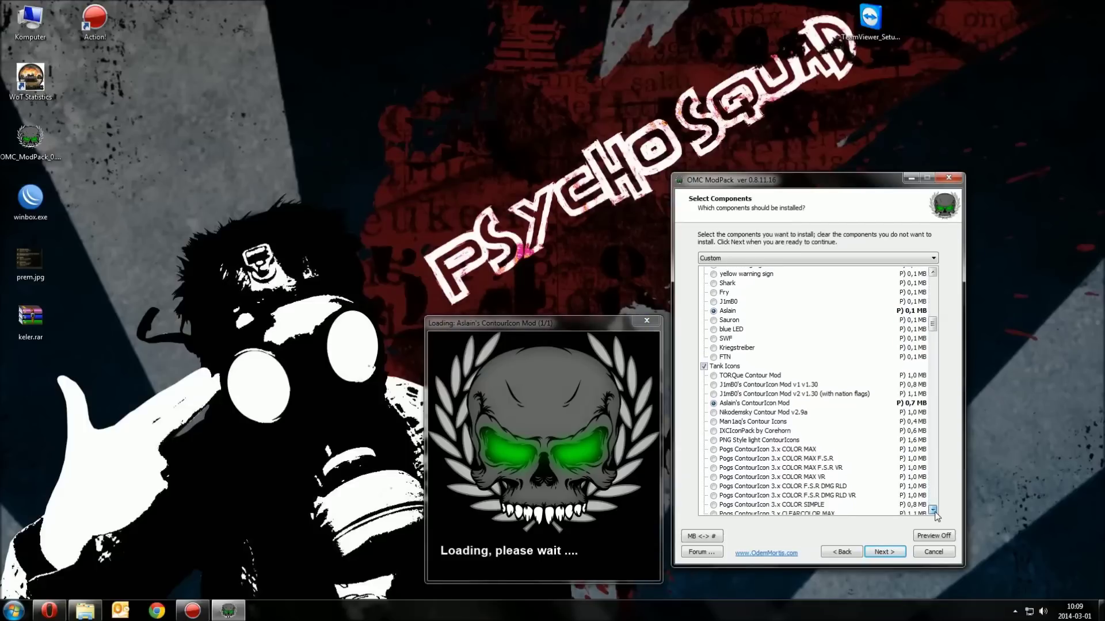
left_click(933, 511)
left_click(933, 511)
left_click(933, 511)
left_click(933, 511)
left_click(932, 511)
double_click(933, 511)
left_click(933, 511)
double_click(933, 511)
left_click(933, 511)
double_click(933, 511)
left_click(933, 511)
double_click(932, 511)
double_click(933, 511)
double_click(933, 511)
double_click(933, 511)
double_click(932, 511)
double_click(933, 511)
double_click(933, 511)
double_click(932, 511)
double_click(933, 511)
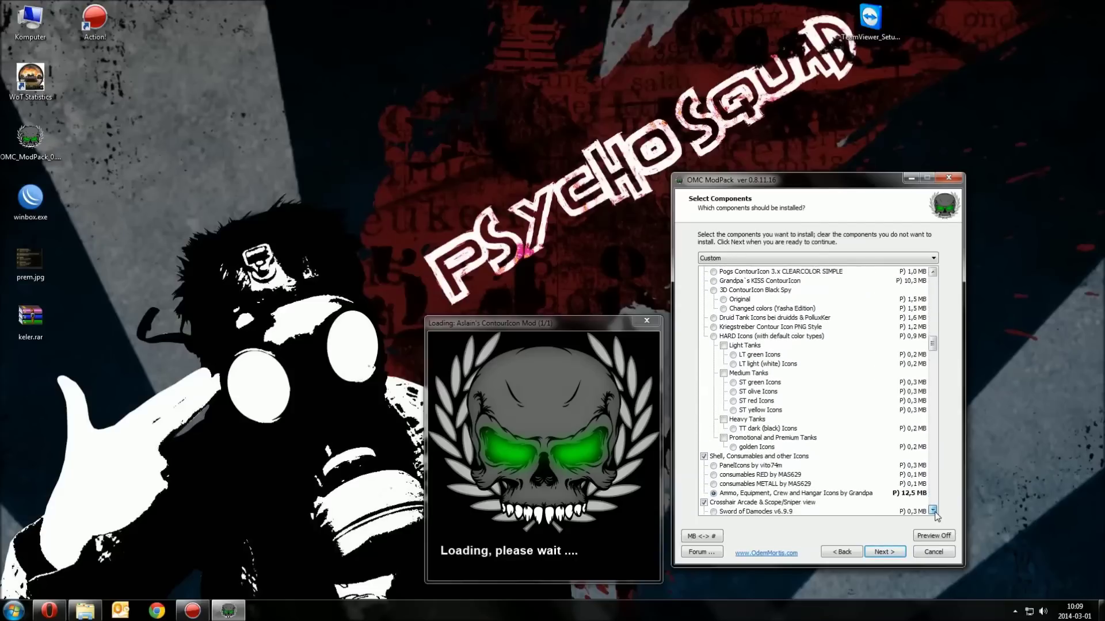
double_click(933, 511)
double_click(932, 511)
left_click(933, 511)
double_click(932, 511)
double_click(933, 511)
left_click(933, 511)
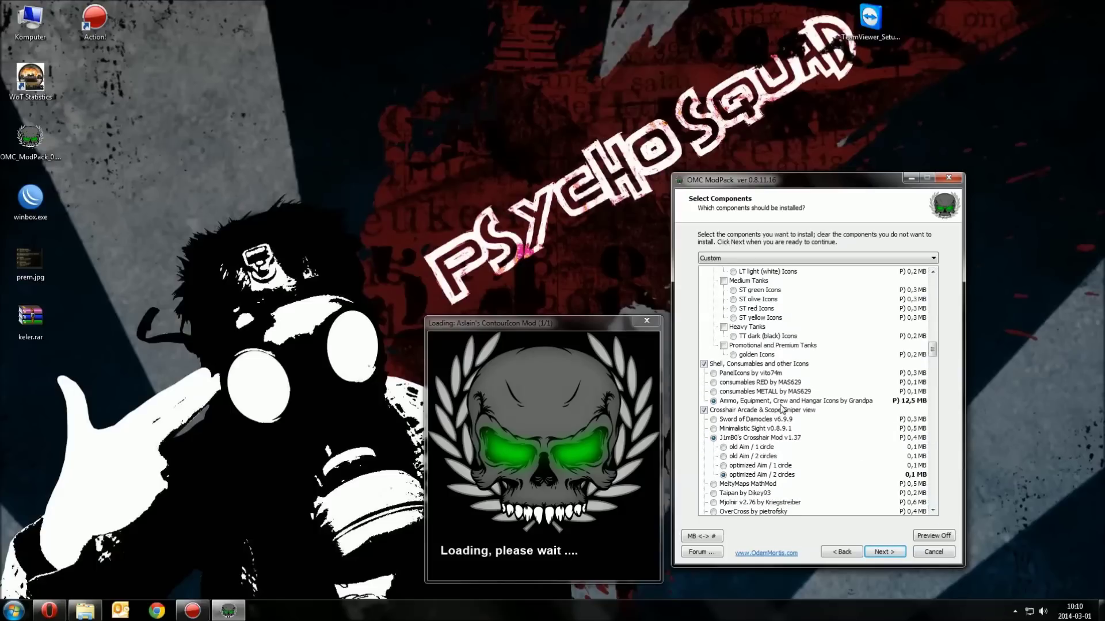
Request a preview of Grandpa's Ammo, Equipment, Crew and Hangar Icons, move keler.rar aside on the desktop, and close the preview
right_click(844, 406)
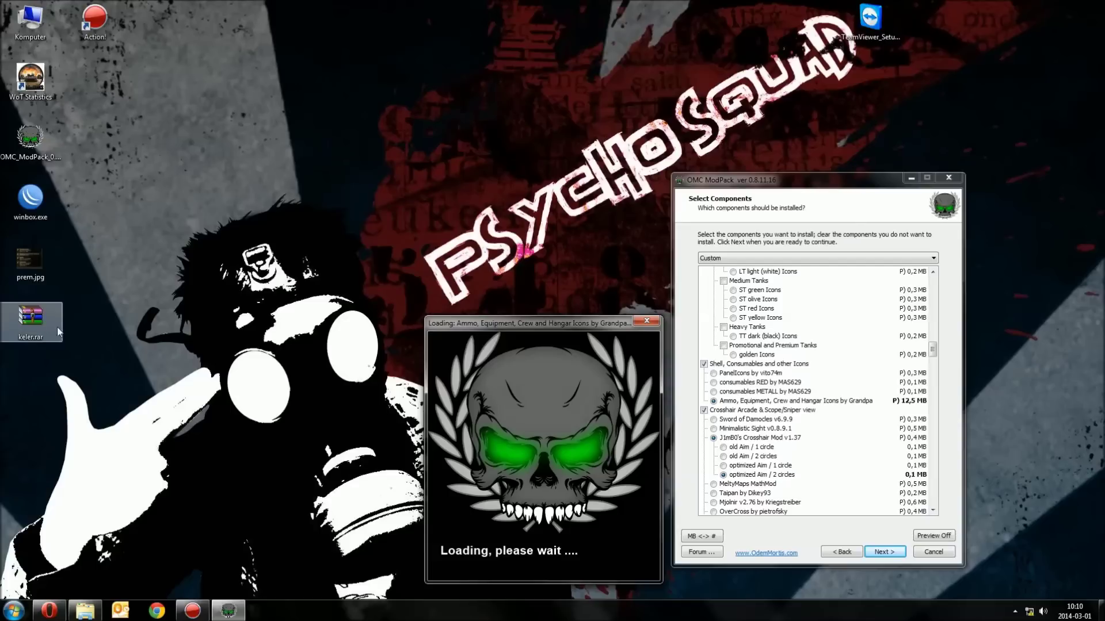
left_click_drag(32, 319, 67, 322)
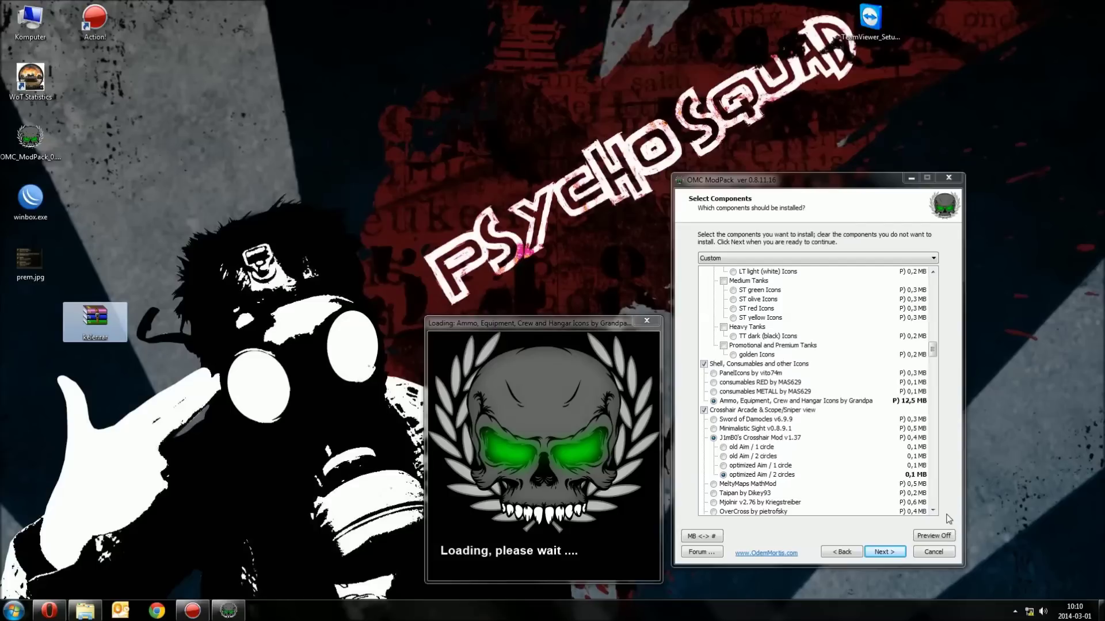
left_click(645, 322)
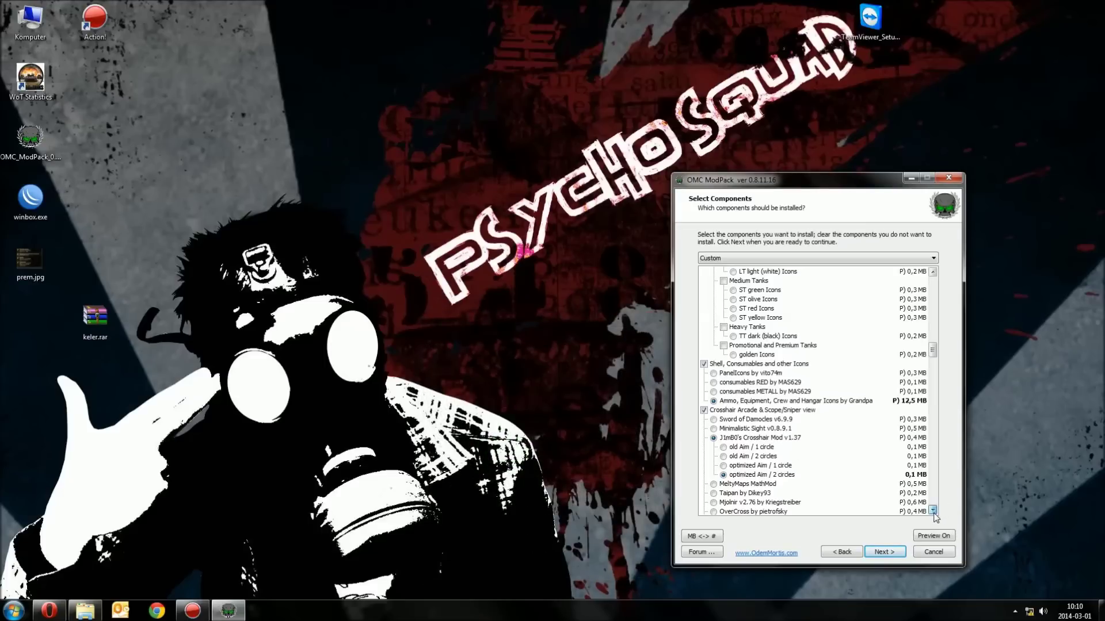
Review the arcade, sniper and artillery crosshair options, move the setup window aside, and open and close the component preview
scroll(935, 512, "down", 2)
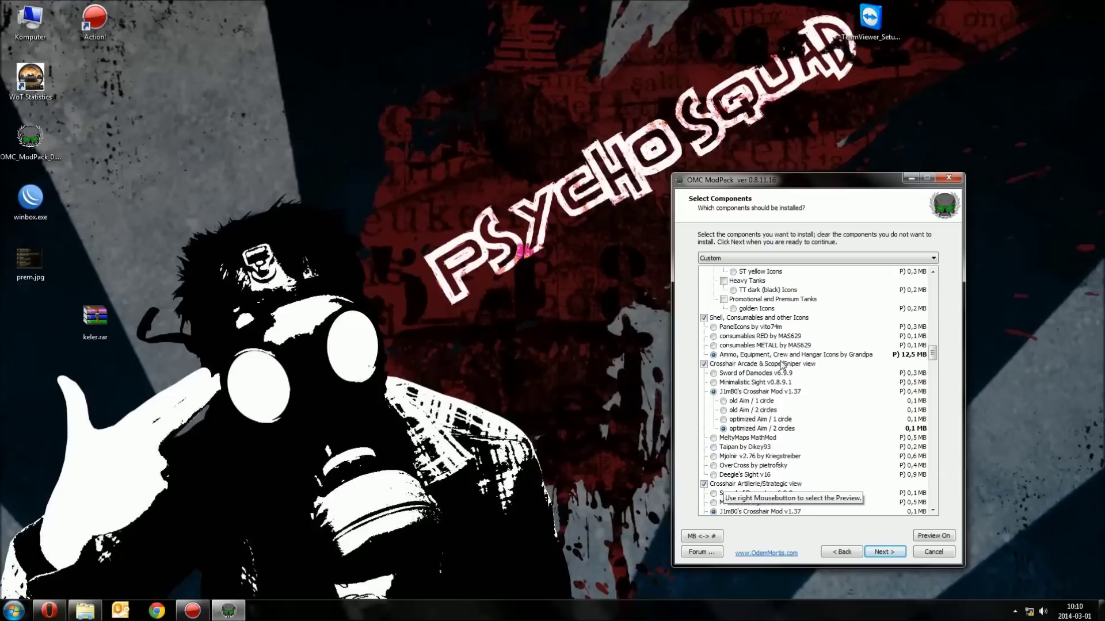
left_click(933, 510)
scroll(932, 511, "down", 3)
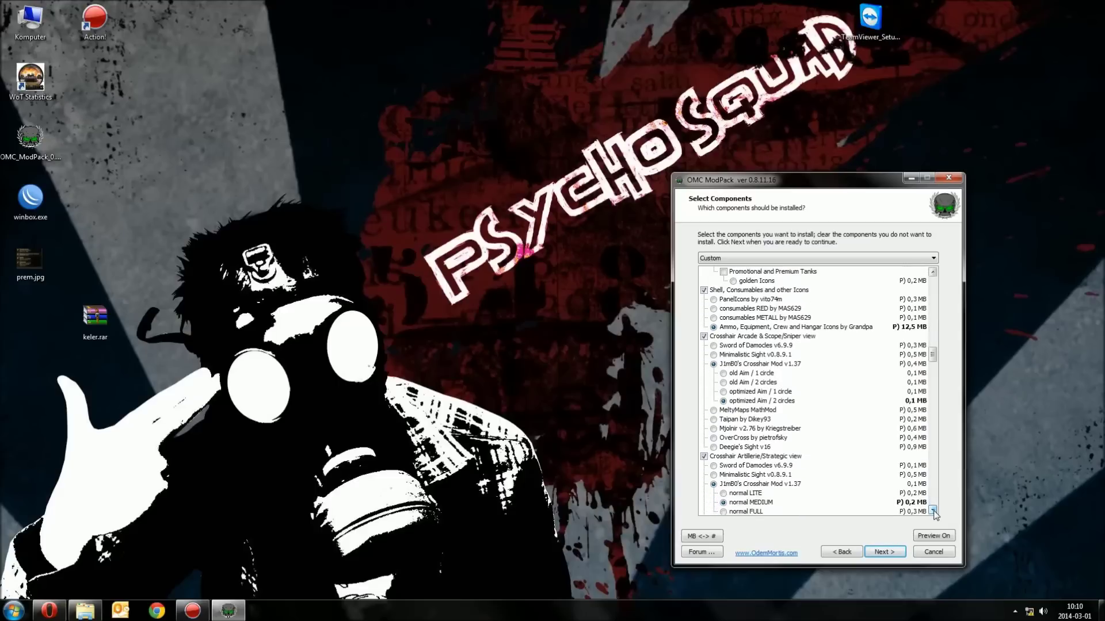
scroll(933, 510, "down", 2)
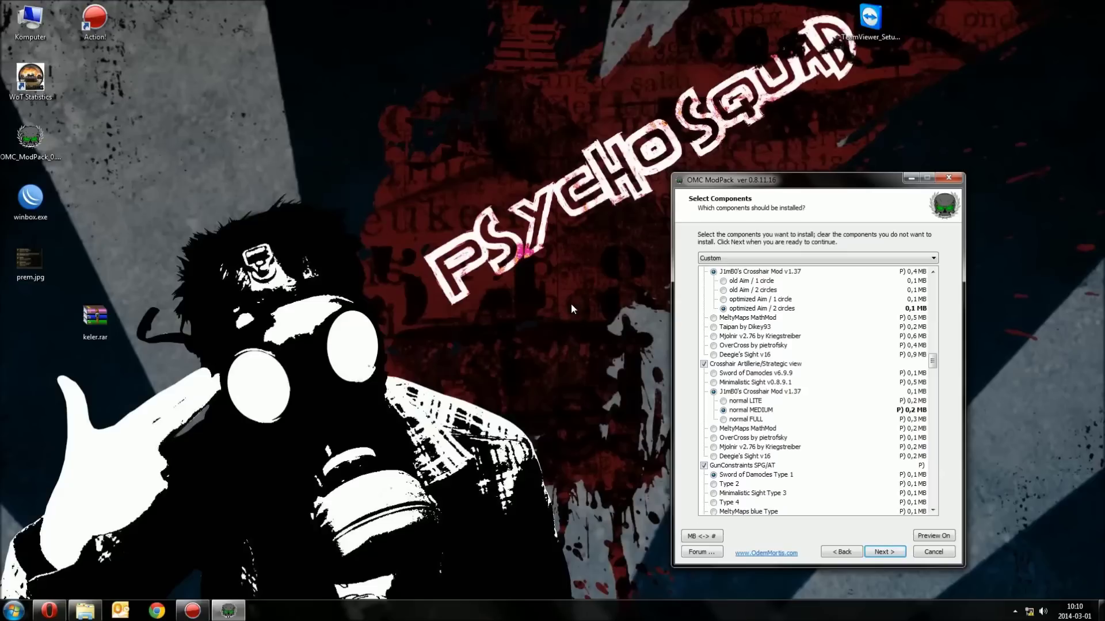
left_click_drag(812, 182, 853, 190)
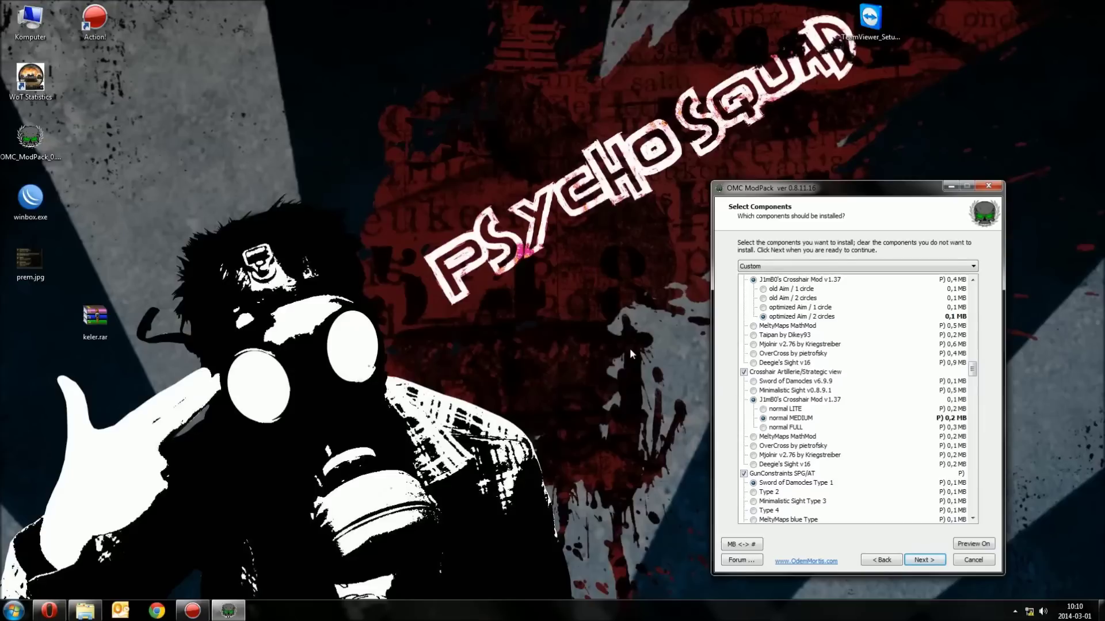
right_click(767, 458)
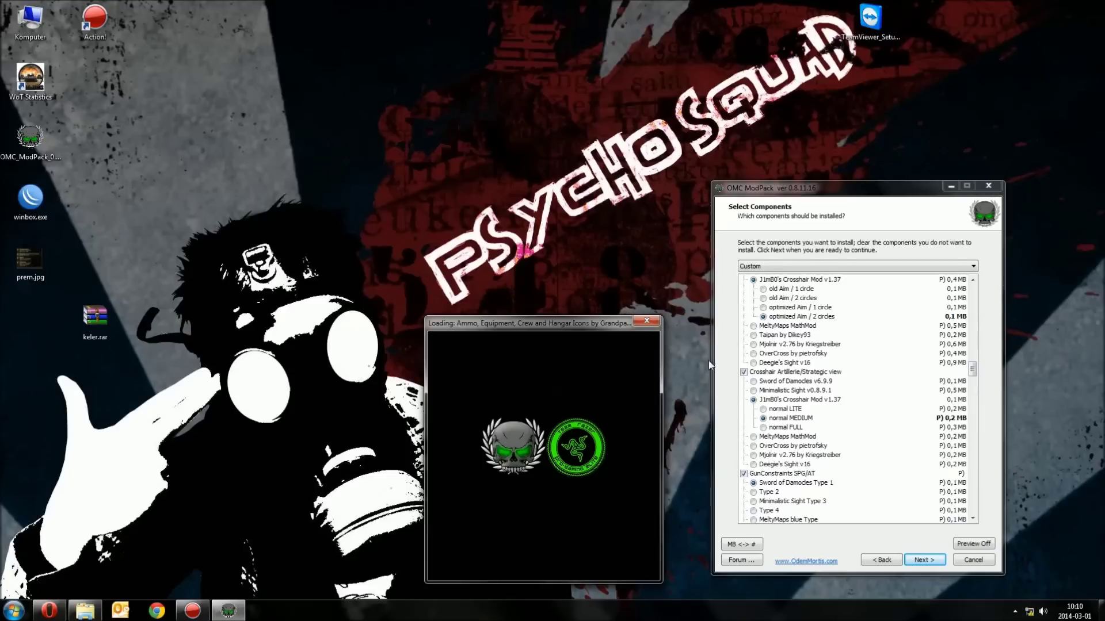
left_click(648, 321)
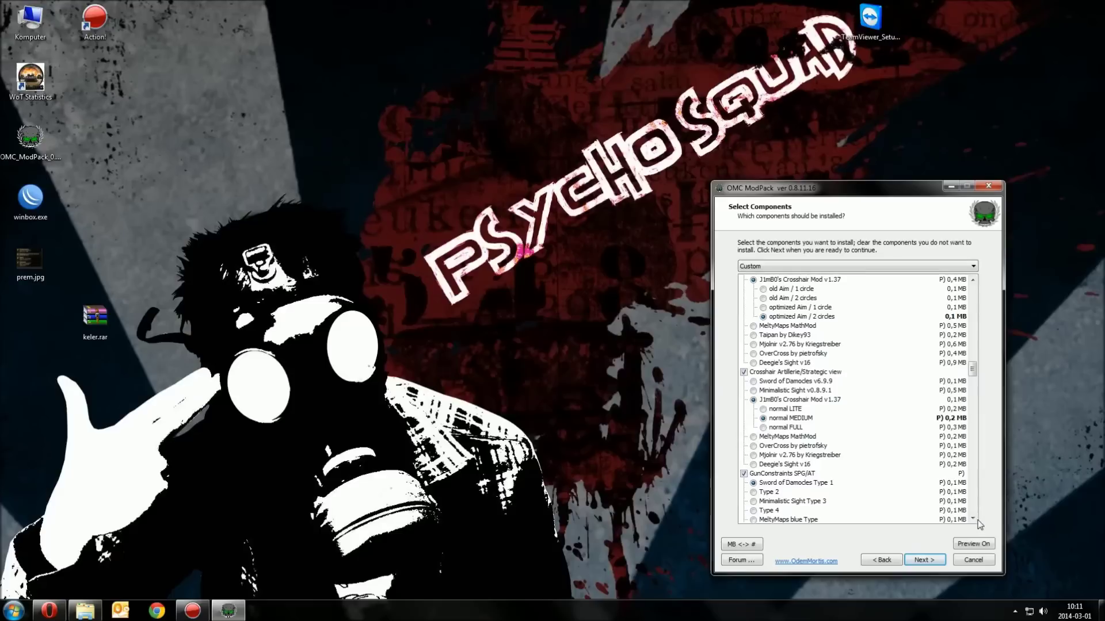
Examine the GunConstraints, Serverside Crosshair and Zoom options, including the 100m zoom-out without gun shake
scroll(974, 520, "down", 4)
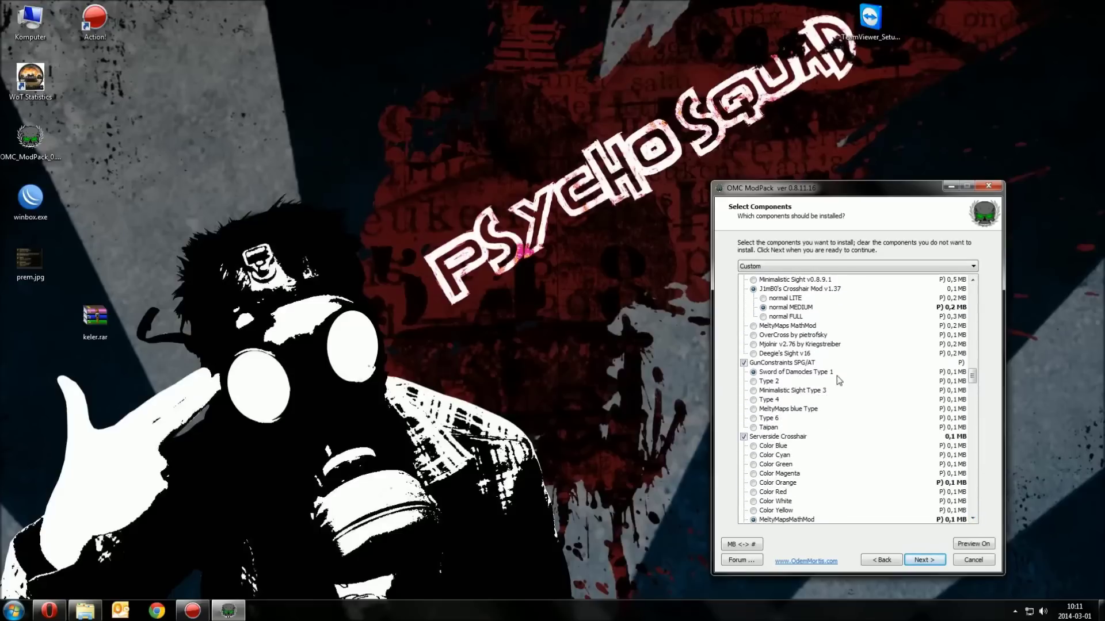
left_click(973, 519)
left_click(973, 518)
left_click(972, 518)
left_click(972, 519)
scroll(977, 524, "down", 1)
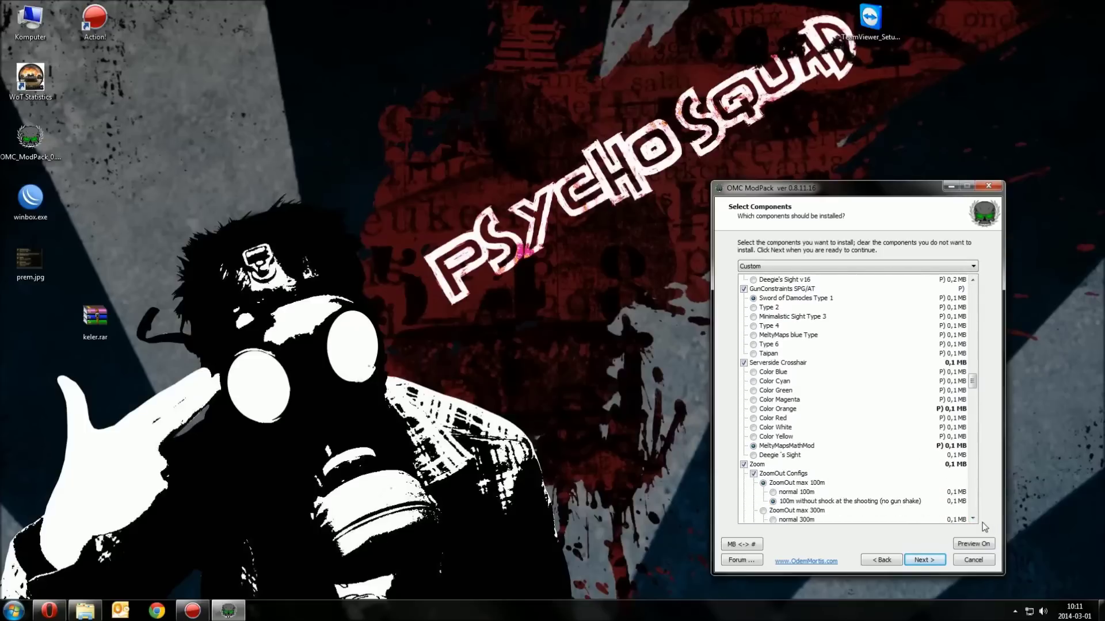
scroll(974, 524, "down", 3)
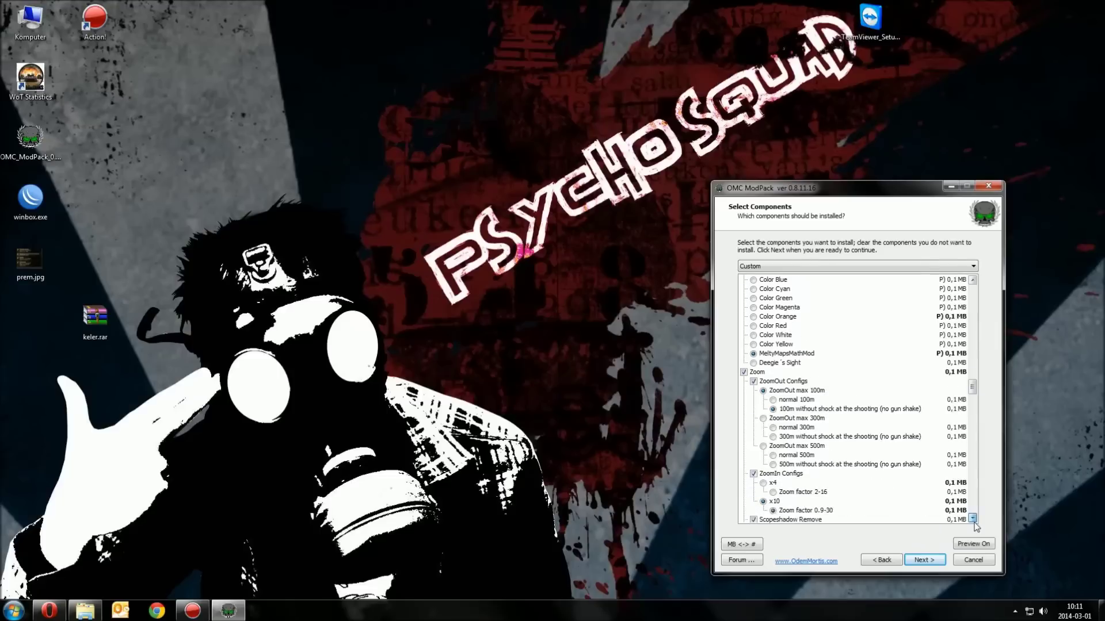
scroll(976, 525, "down", 2)
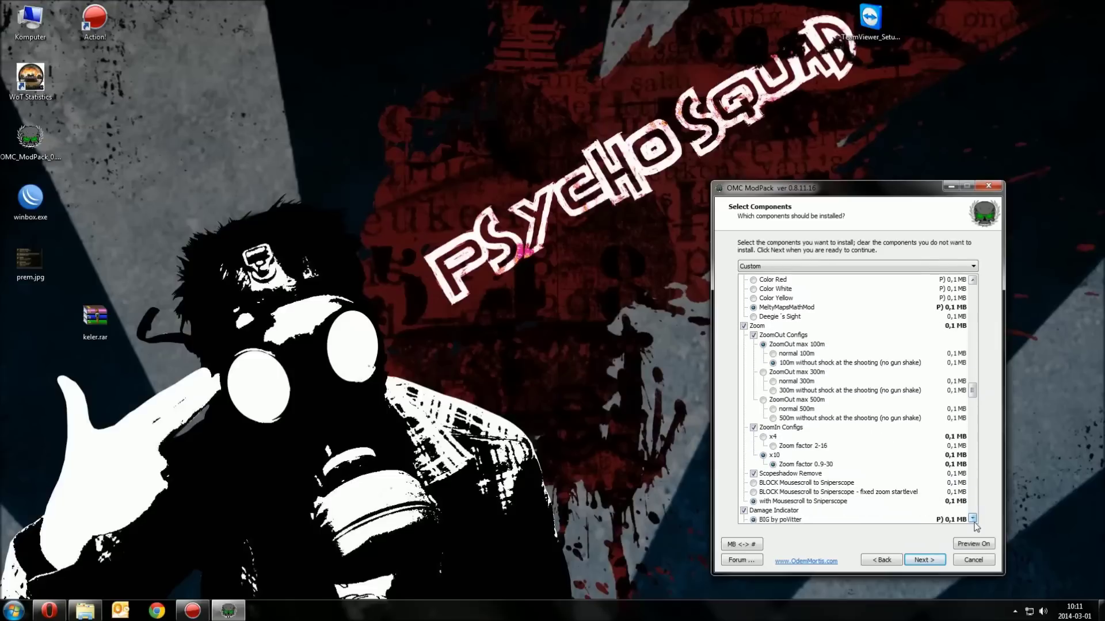
left_click(812, 364)
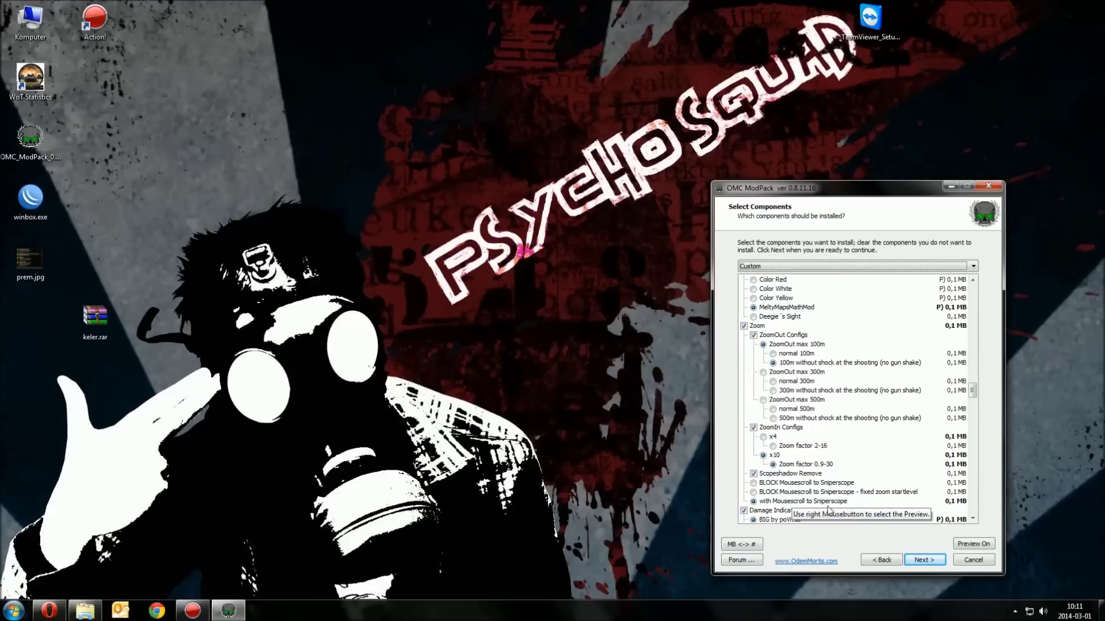
Preview the BIG damage indicator and the OMC lite InfoPanel, closing each preview
left_click(972, 518)
scroll(973, 521, "down", 4)
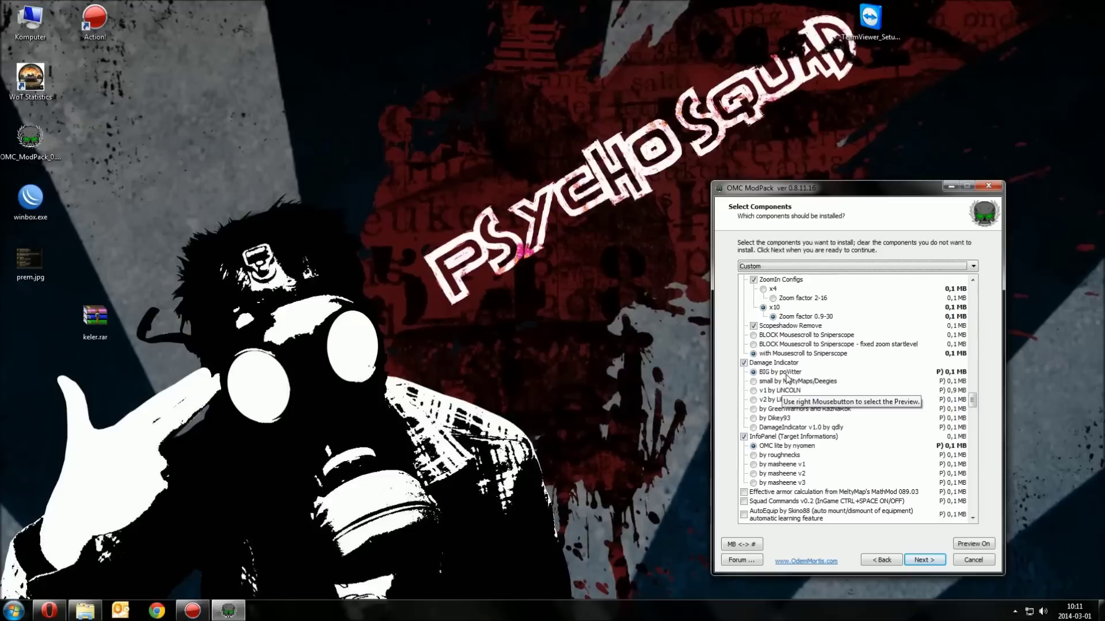
right_click(787, 374)
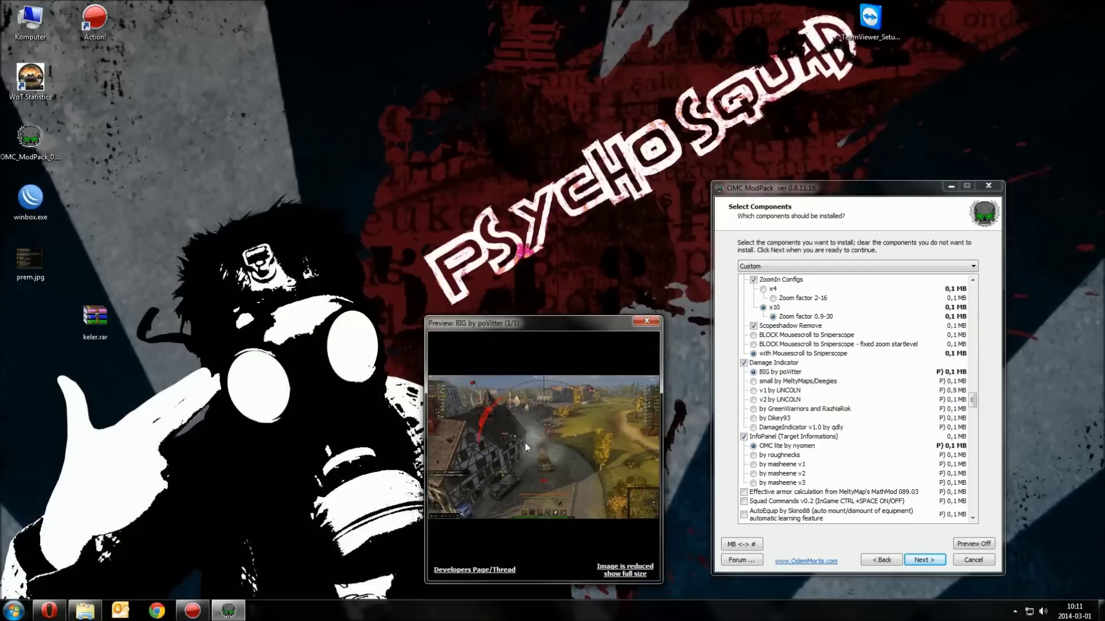
left_click(643, 323)
right_click(799, 449)
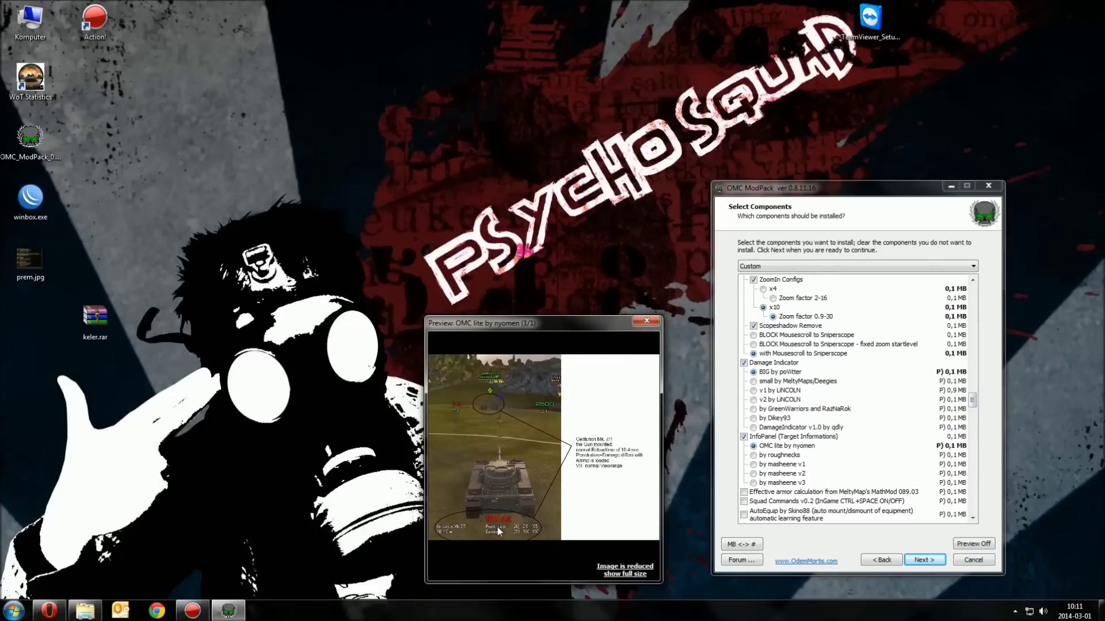
left_click(646, 321)
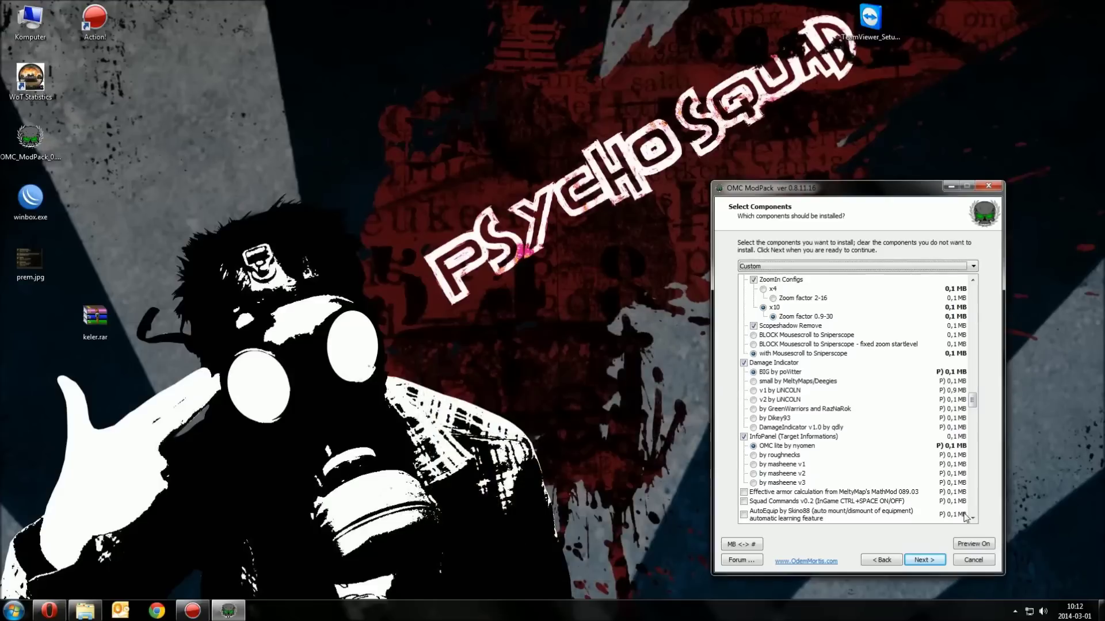
Preview the effective armor calculation and Squad Commands v0.2, viewing the latter's image at full size, and close the previews
right_click(885, 495)
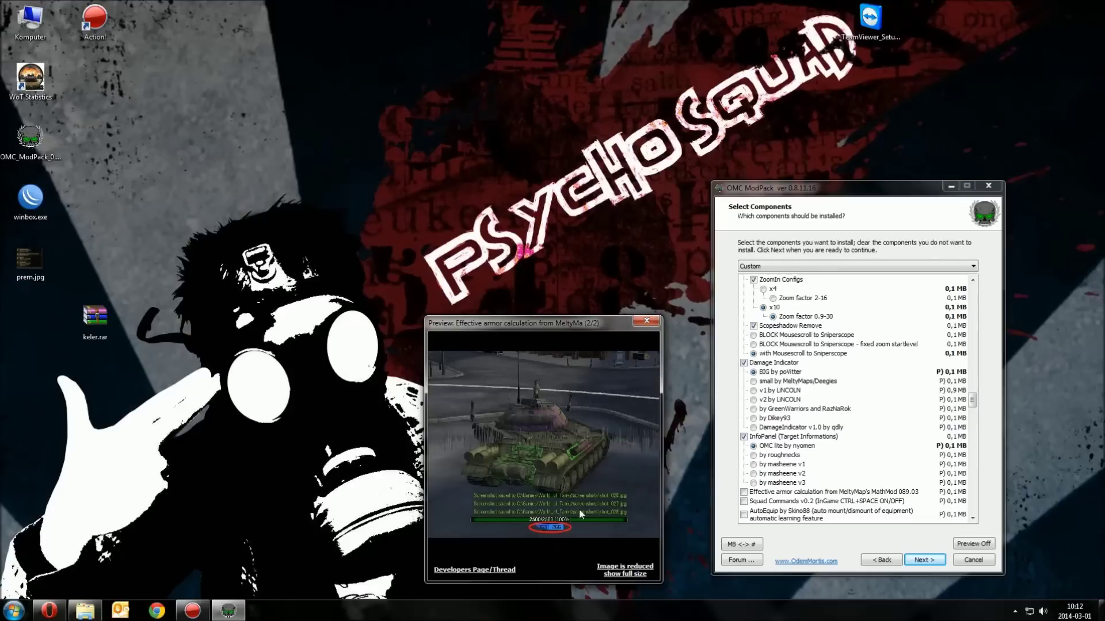
left_click(647, 321)
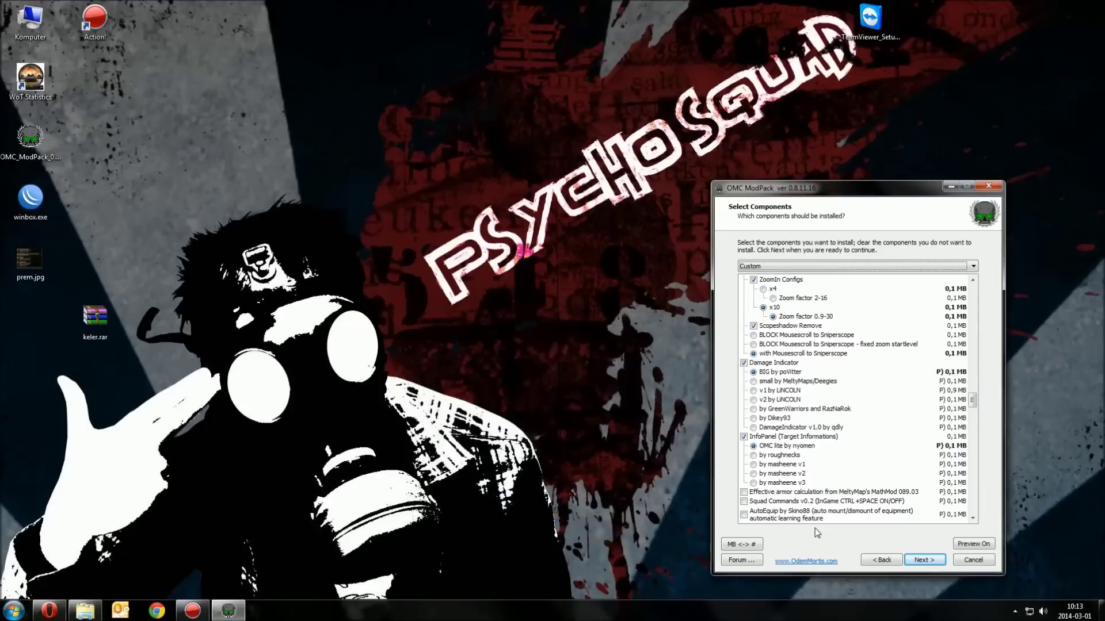
right_click(830, 501)
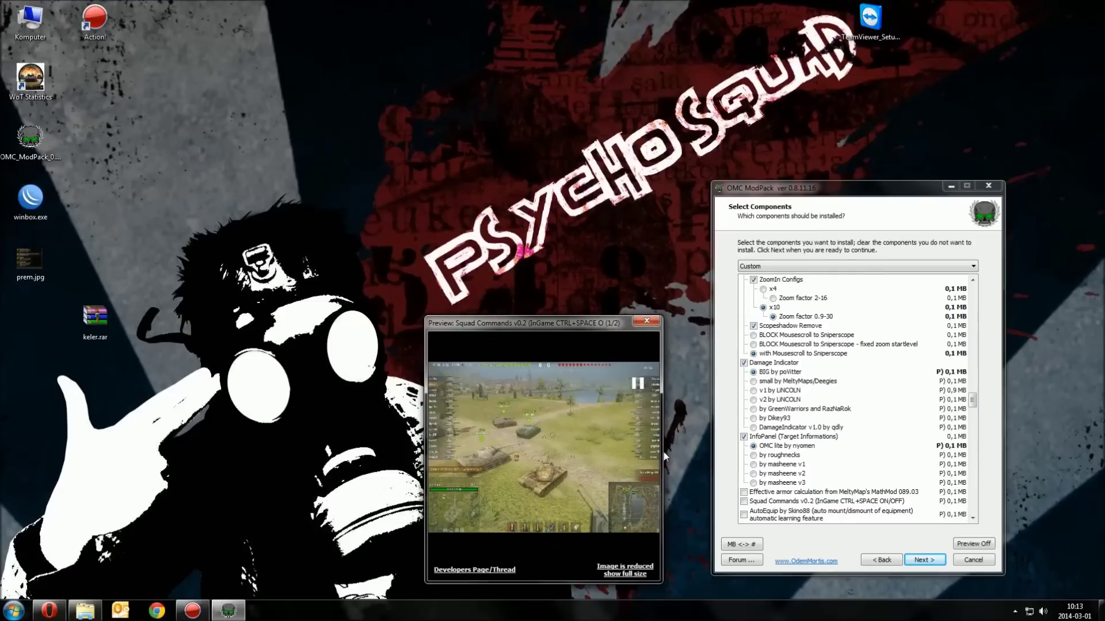
left_click(629, 572)
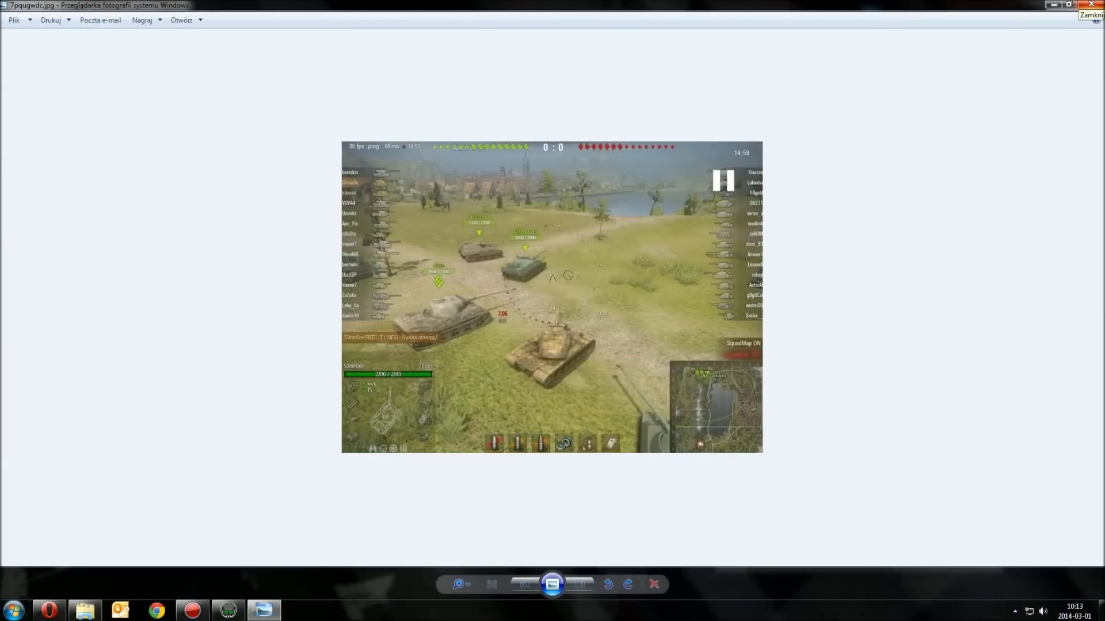
left_click(1090, 4)
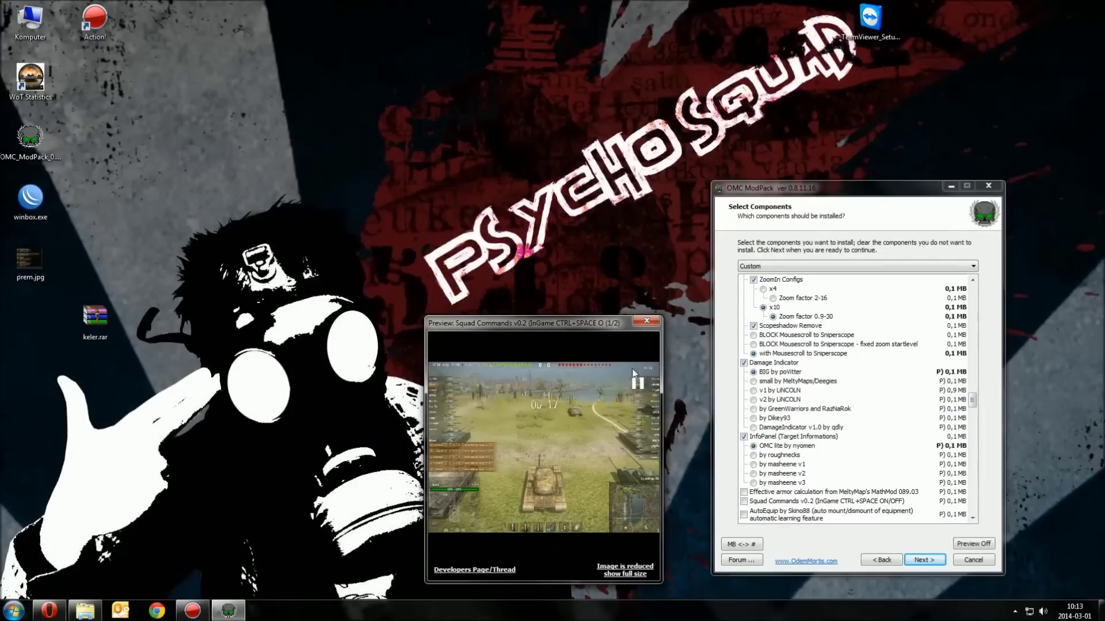
left_click(654, 323)
Review the components down to Damage Panel, and preview the multilingual config of Received Damage Announcer v1.9
left_click(972, 518)
left_click(973, 518)
left_click(972, 519)
left_click(973, 519)
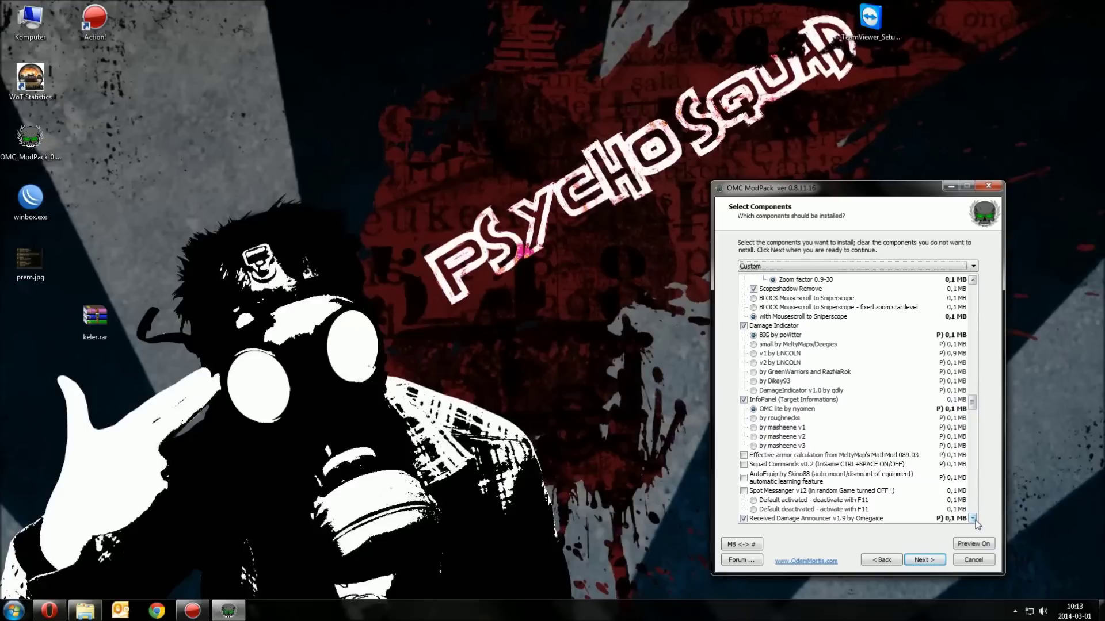
left_click(973, 519)
left_click(972, 519)
left_click(972, 518)
left_click(972, 519)
left_click(972, 518)
left_click(972, 518)
left_click(973, 519)
left_click(973, 518)
left_click(973, 518)
left_click(972, 518)
left_click(972, 519)
left_click(972, 519)
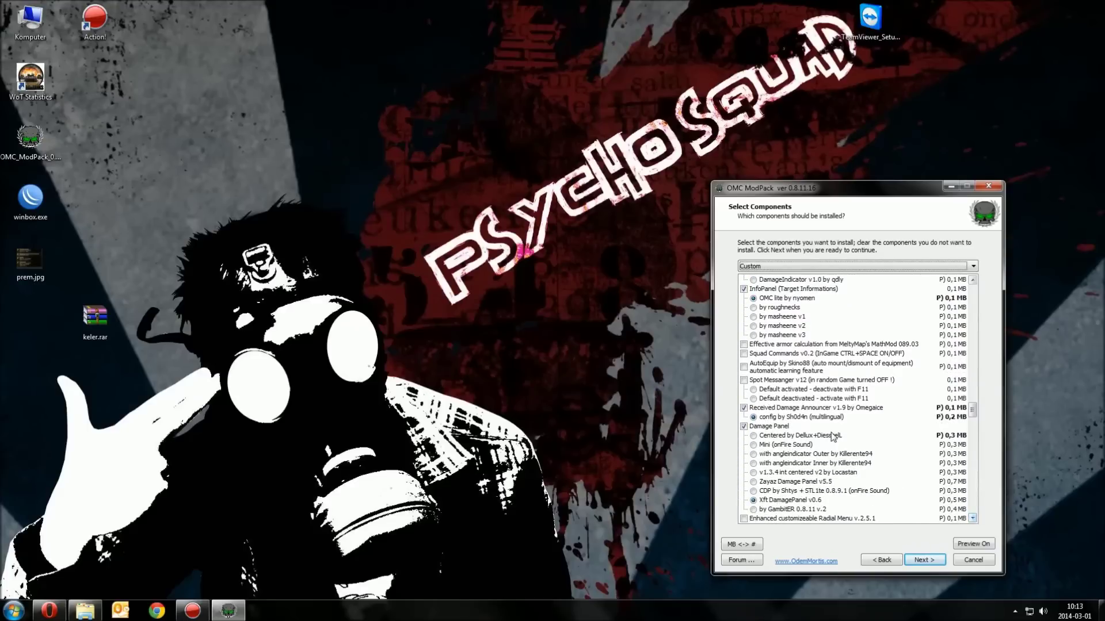
right_click(810, 419)
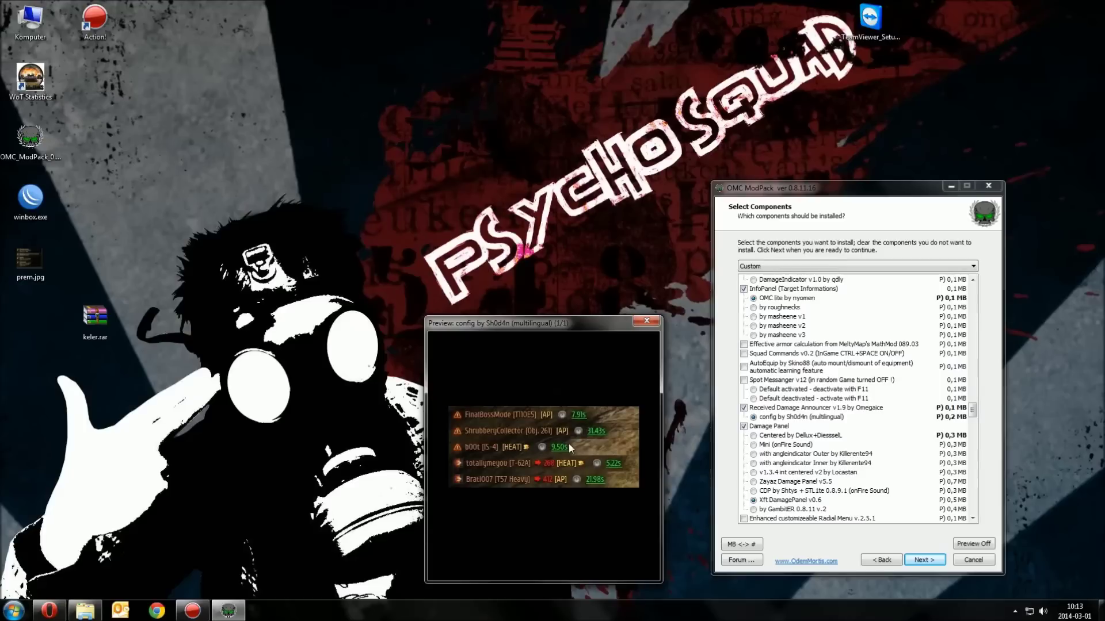
left_click(647, 320)
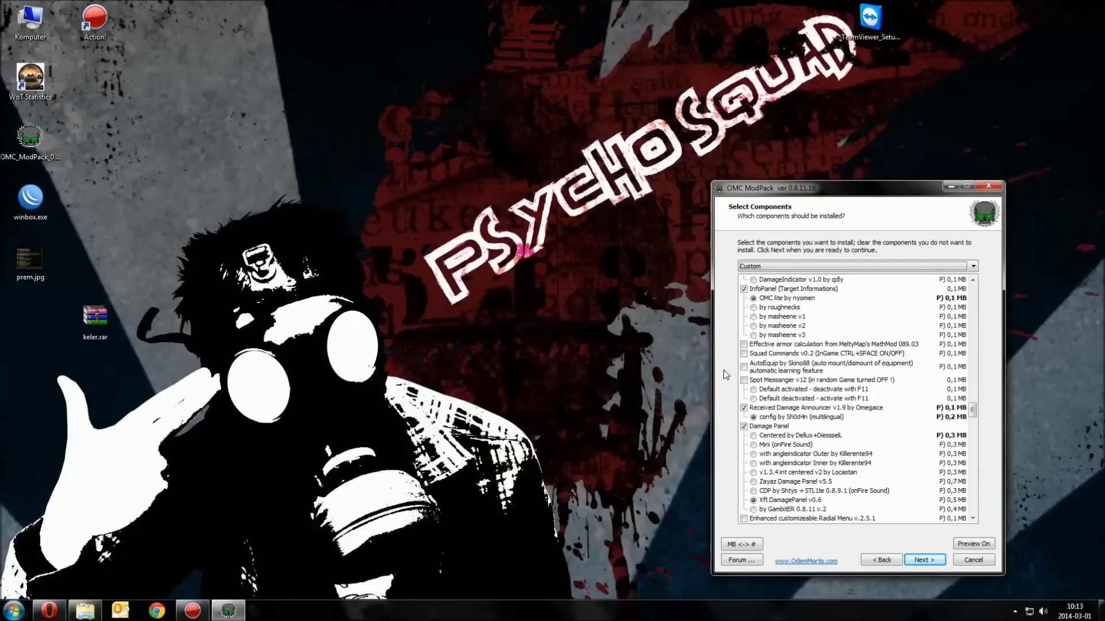
Preview Xft DamagePanel v0.6, view its image at full size, and close the image and the preview
left_click(786, 500)
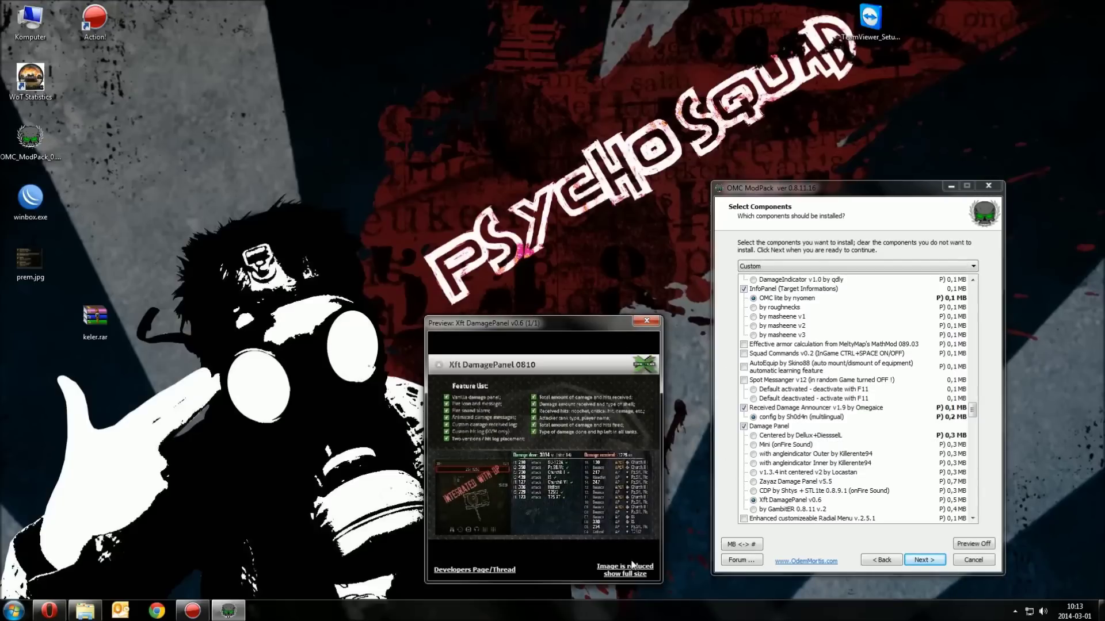
left_click(631, 570)
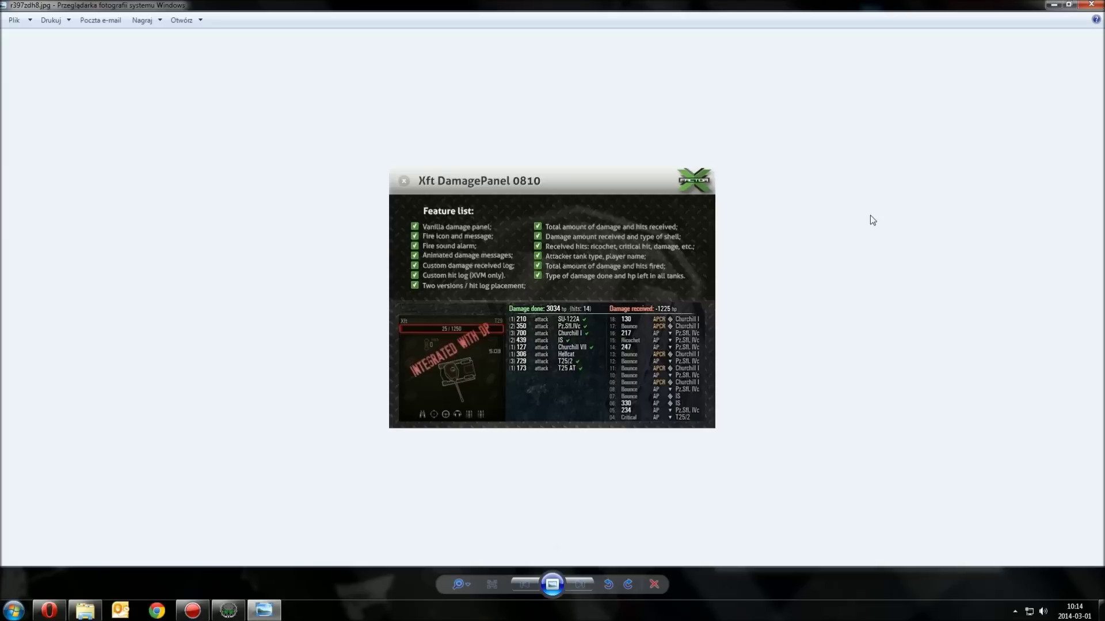
left_click(1091, 5)
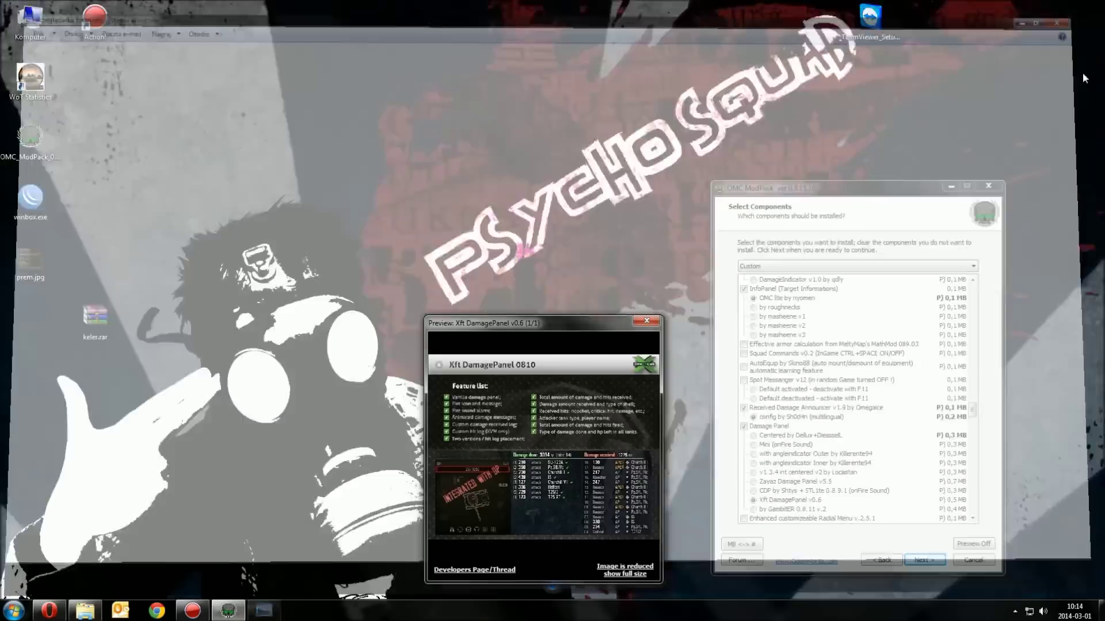
left_click(647, 321)
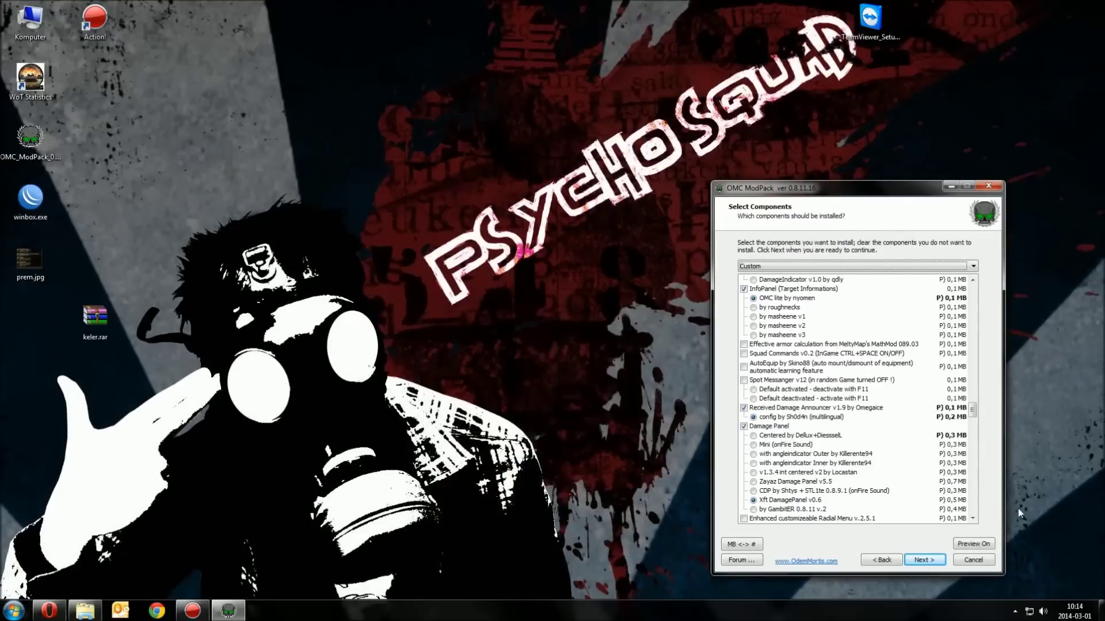
Review the radial menu, message tool and Battlescore options, and open and close the preview of Battlescore v2
left_click(972, 519)
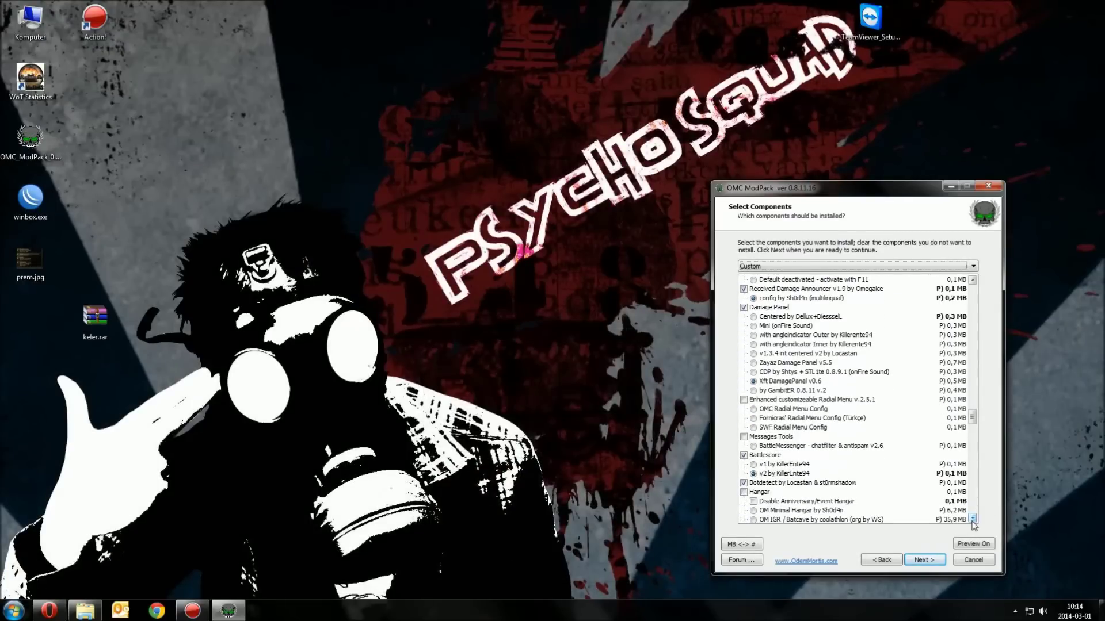
left_click(972, 519)
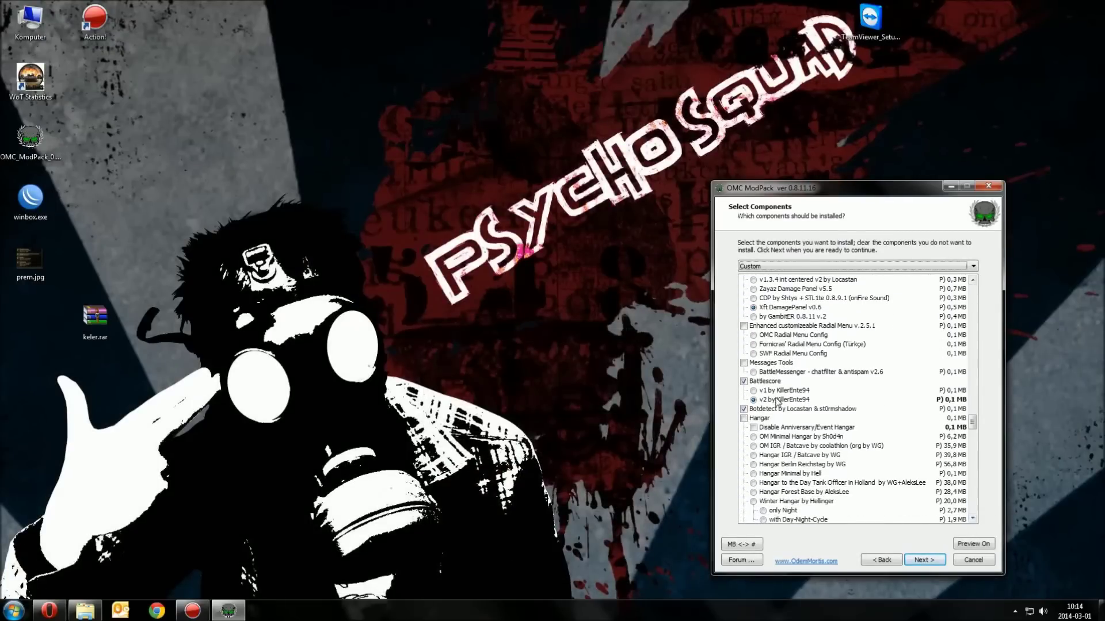
right_click(780, 398)
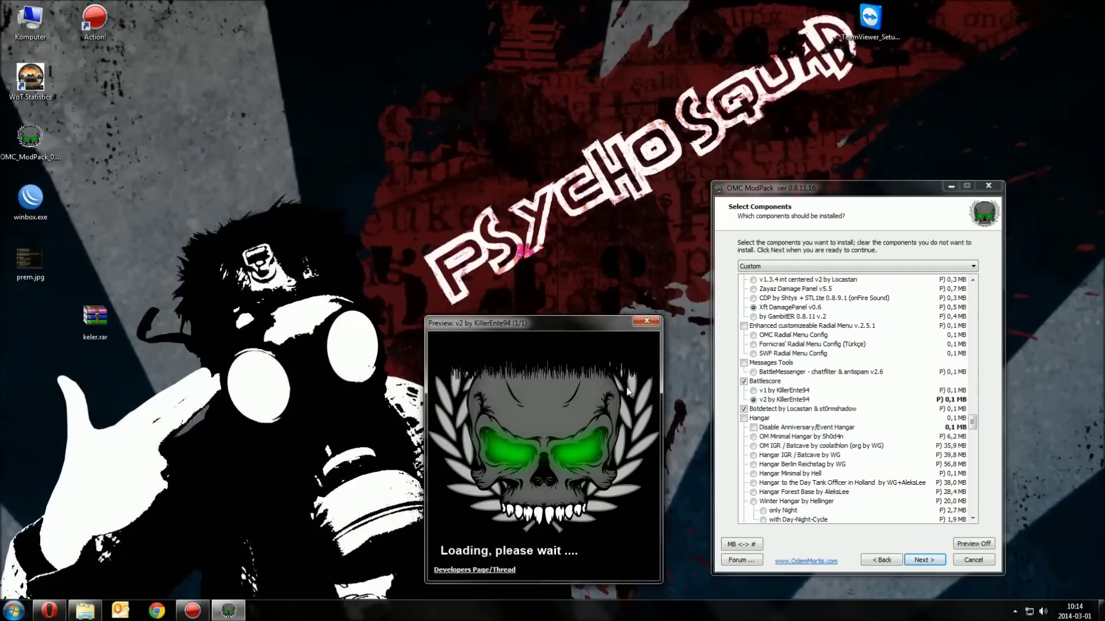
left_click(646, 320)
Review the hangar options and open and close the previews of OM IGR / Batcave and Hangar to the Day Tank Officer in Holland
left_click(972, 519)
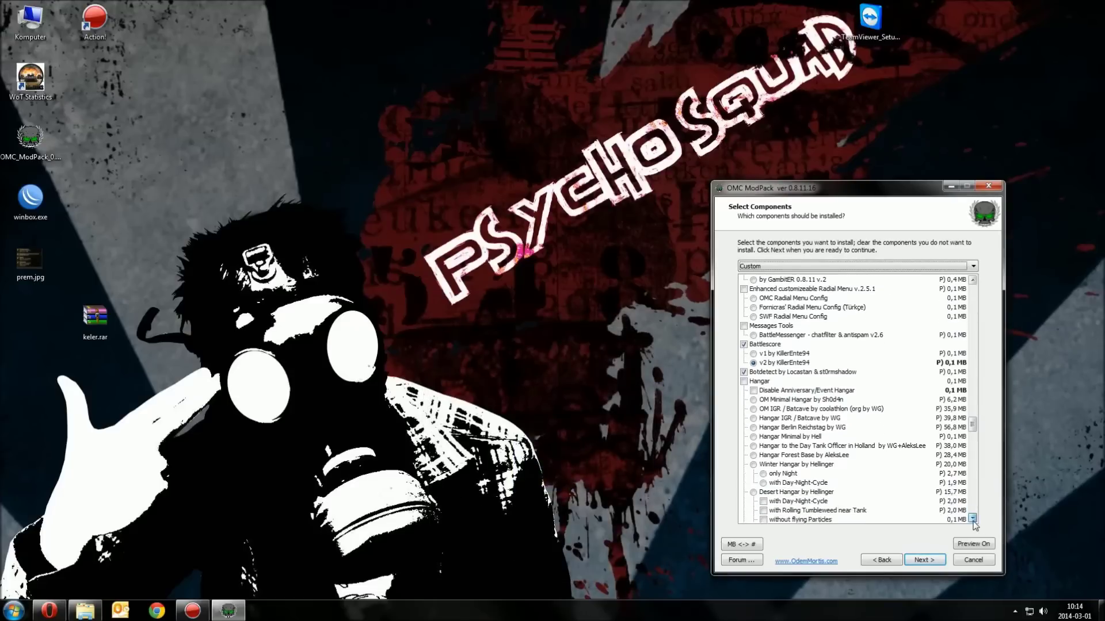
left_click(972, 519)
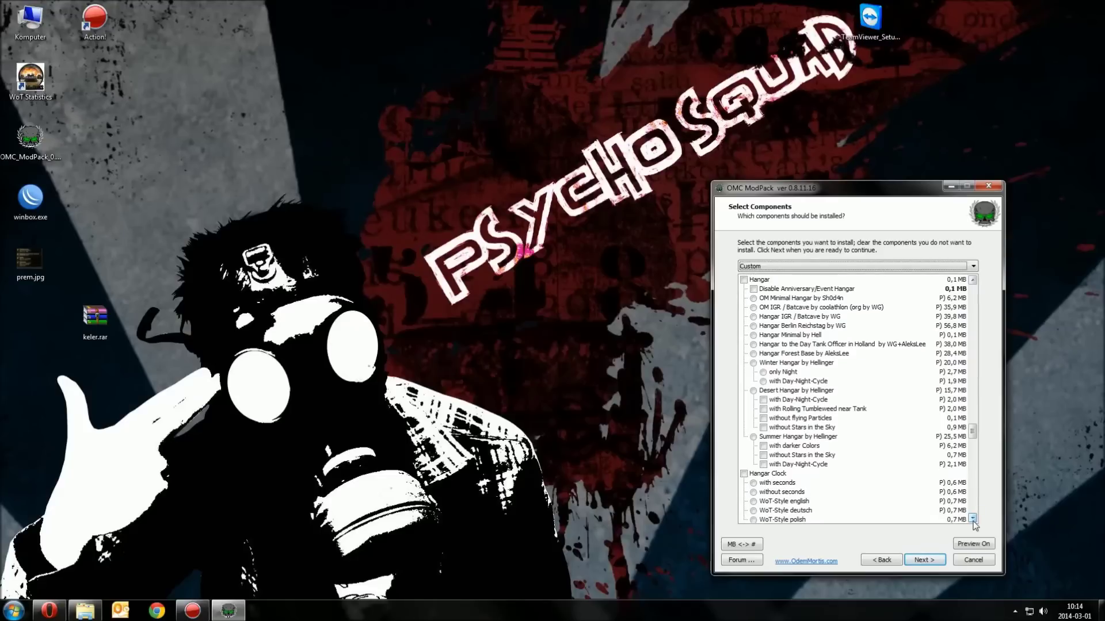
right_click(850, 313)
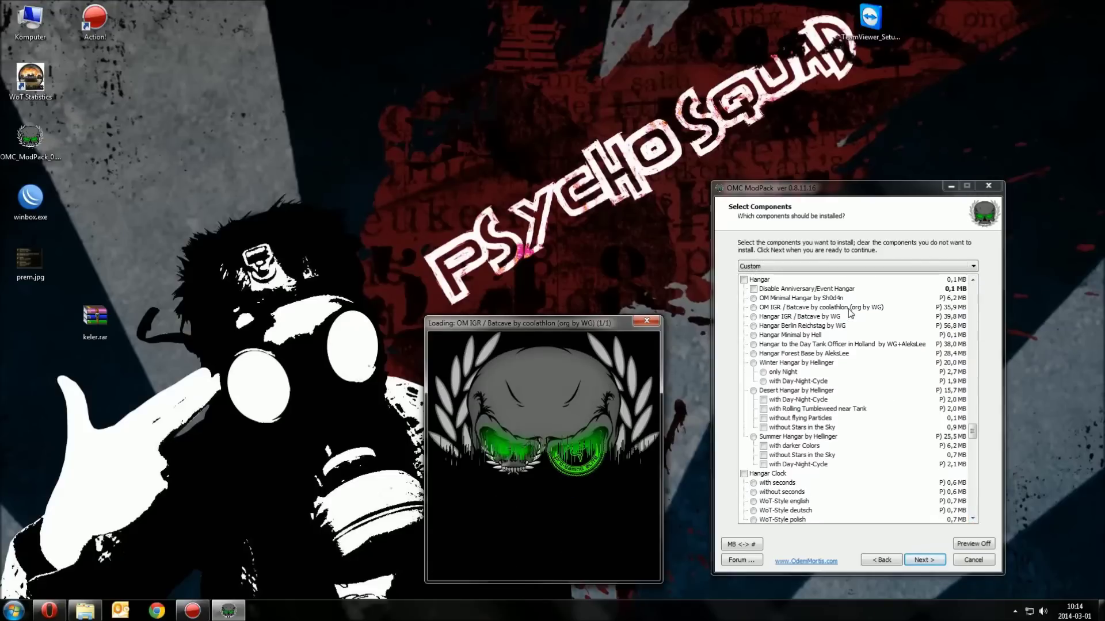
left_click(646, 321)
right_click(818, 346)
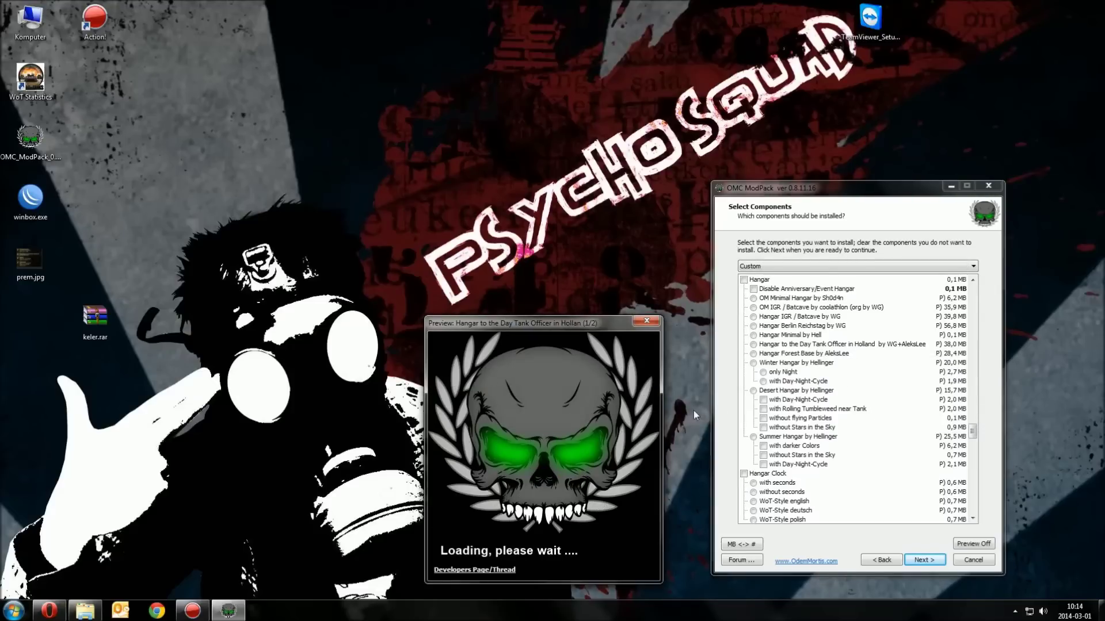
left_click(647, 322)
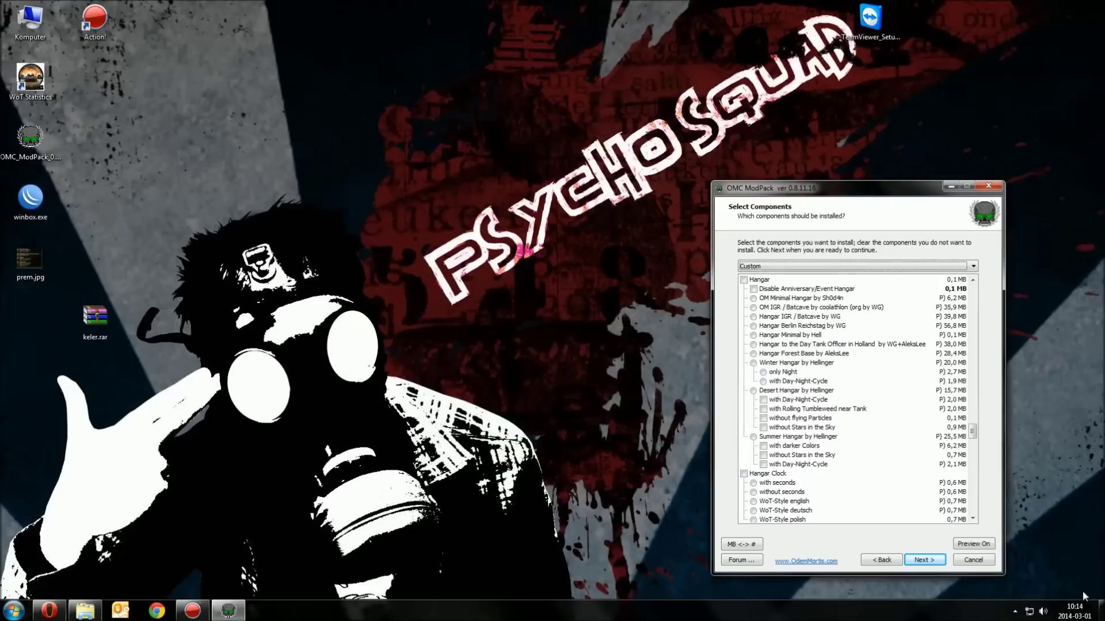
Review the components down to TechTree's, preview both images of ReCo's Vertical Techtree v8.3, and close the preview
left_click(972, 519)
left_click(973, 519)
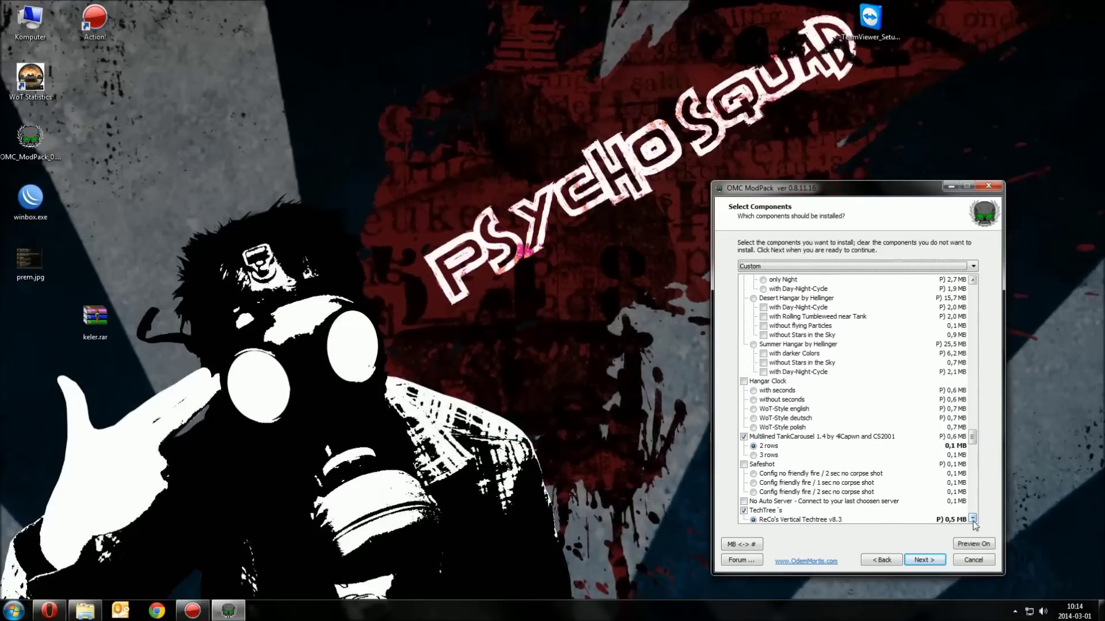
left_click(973, 518)
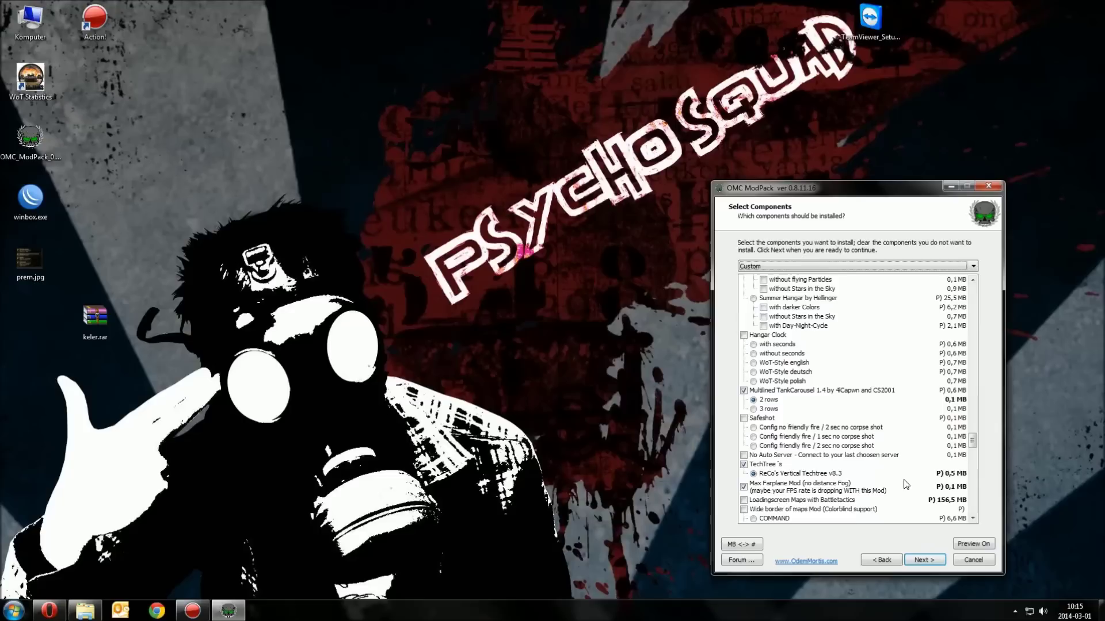
right_click(813, 477)
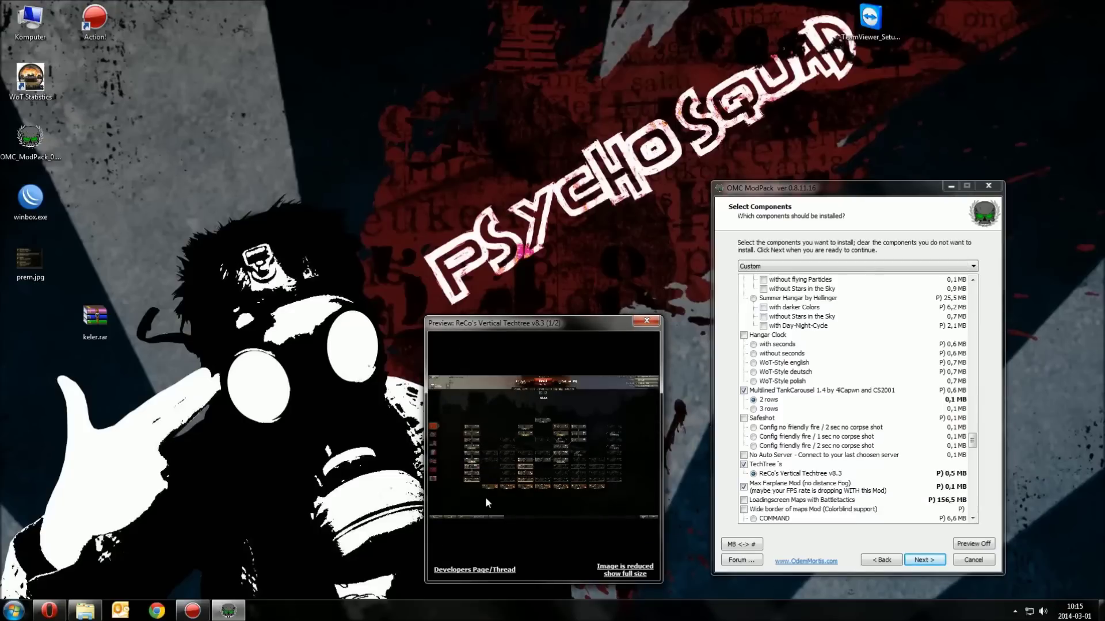
left_click(491, 489)
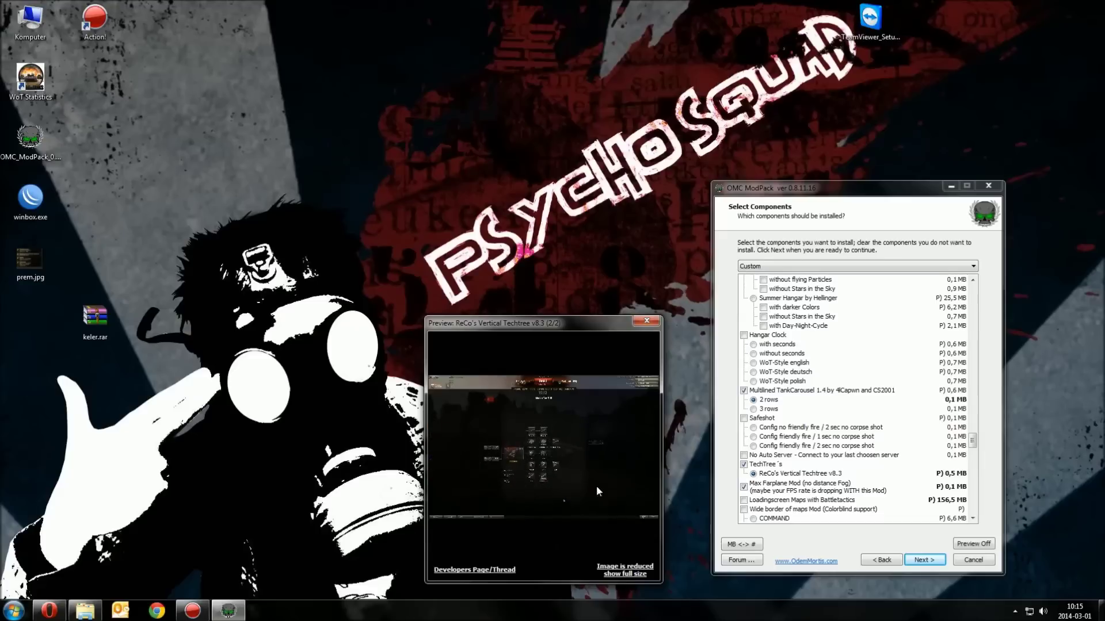
left_click(656, 321)
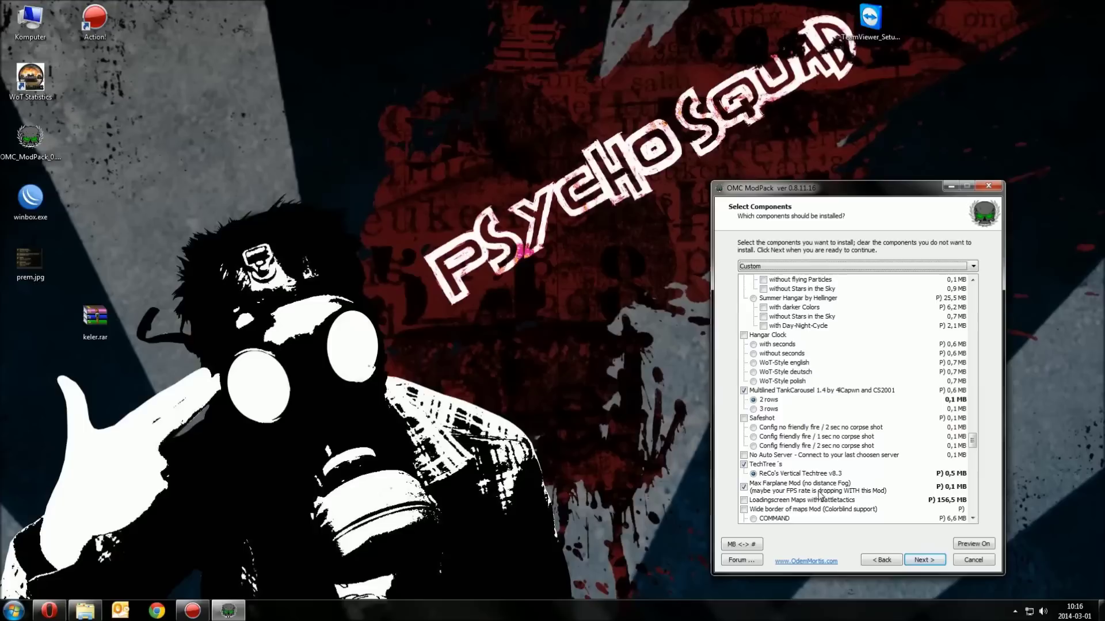
Preview Max Farplane Mod and Loadingscreen Maps with Battletactics, viewing the latter's image at full size, and close the previews
right_click(820, 490)
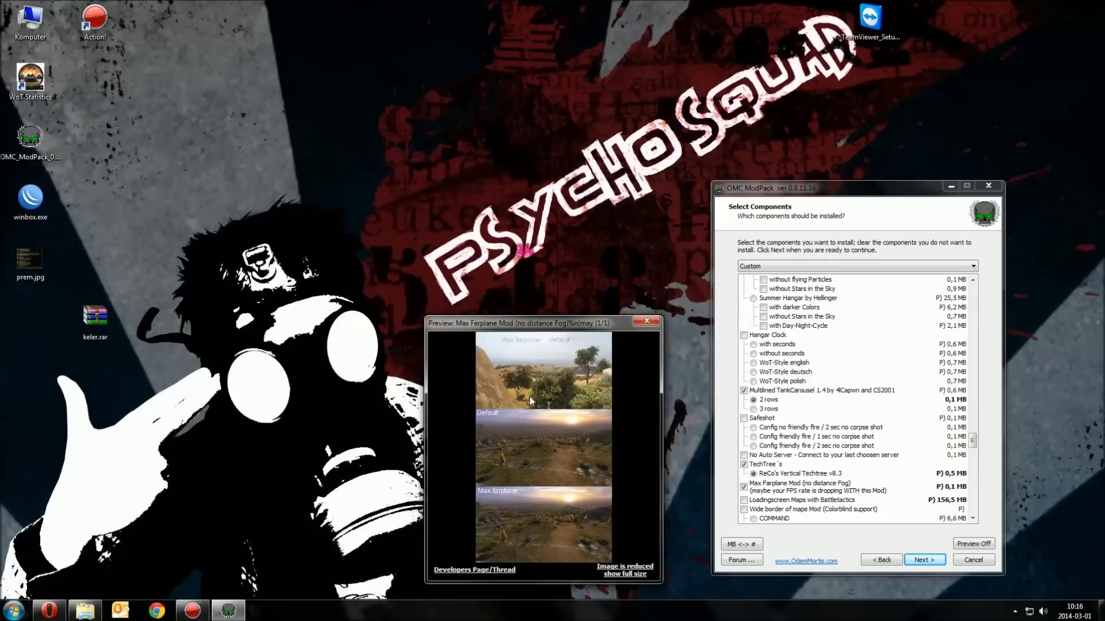
left_click(654, 322)
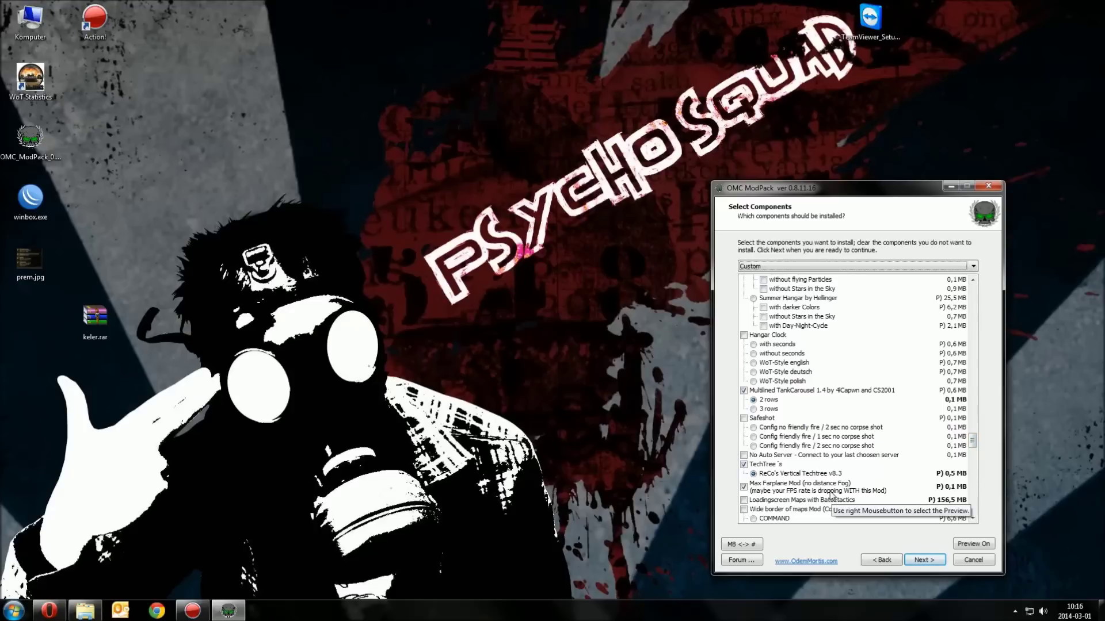
left_click(972, 518)
left_click(973, 518)
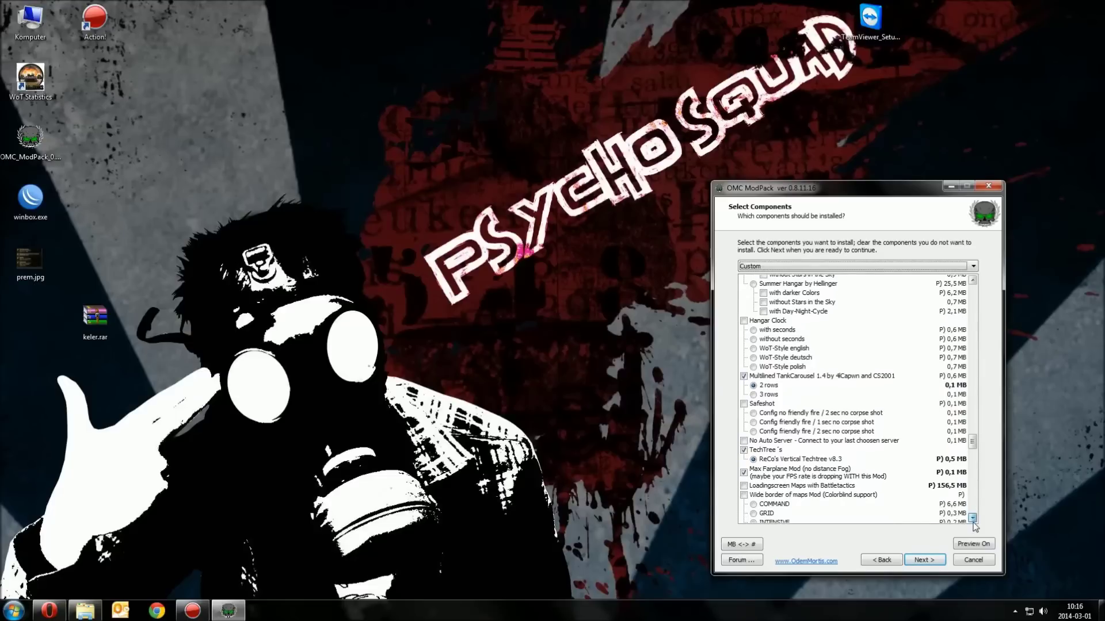
right_click(830, 486)
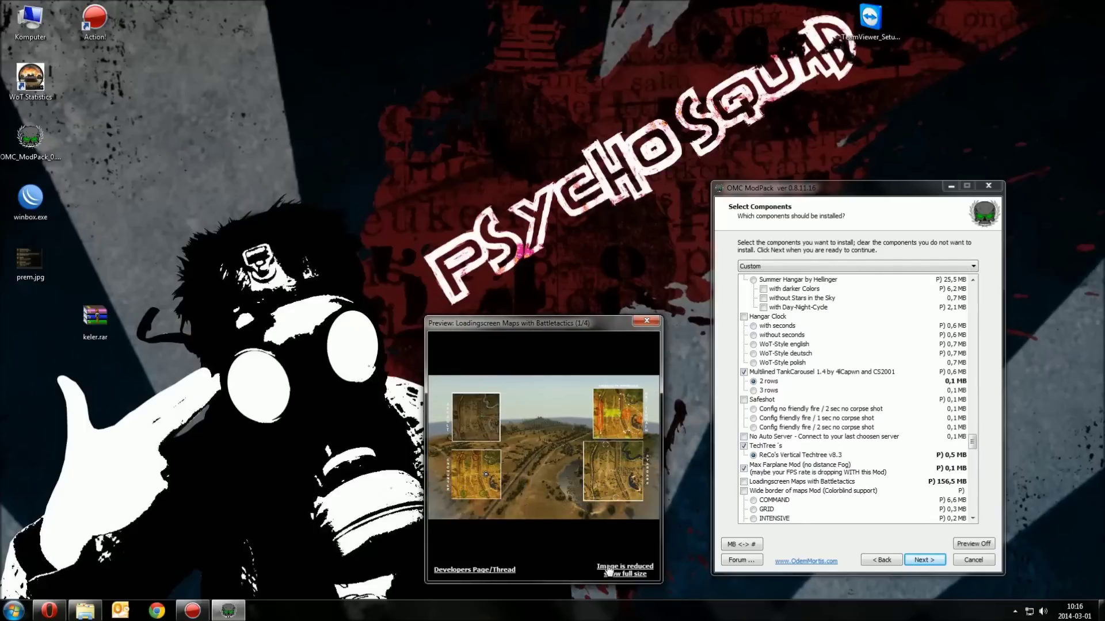
left_click(609, 572)
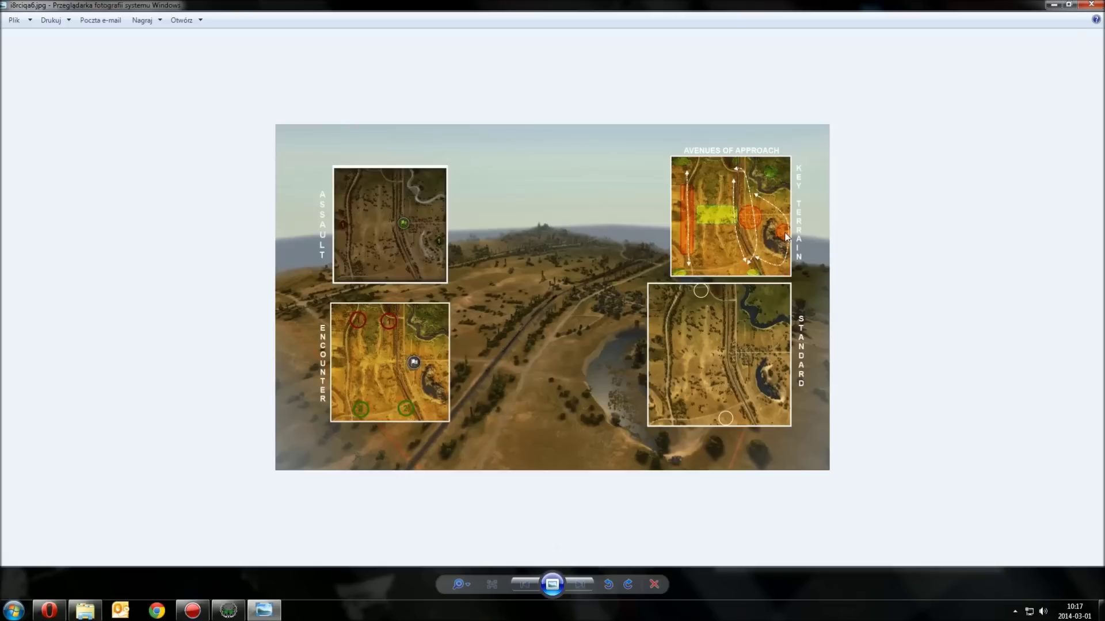
left_click(1097, 8)
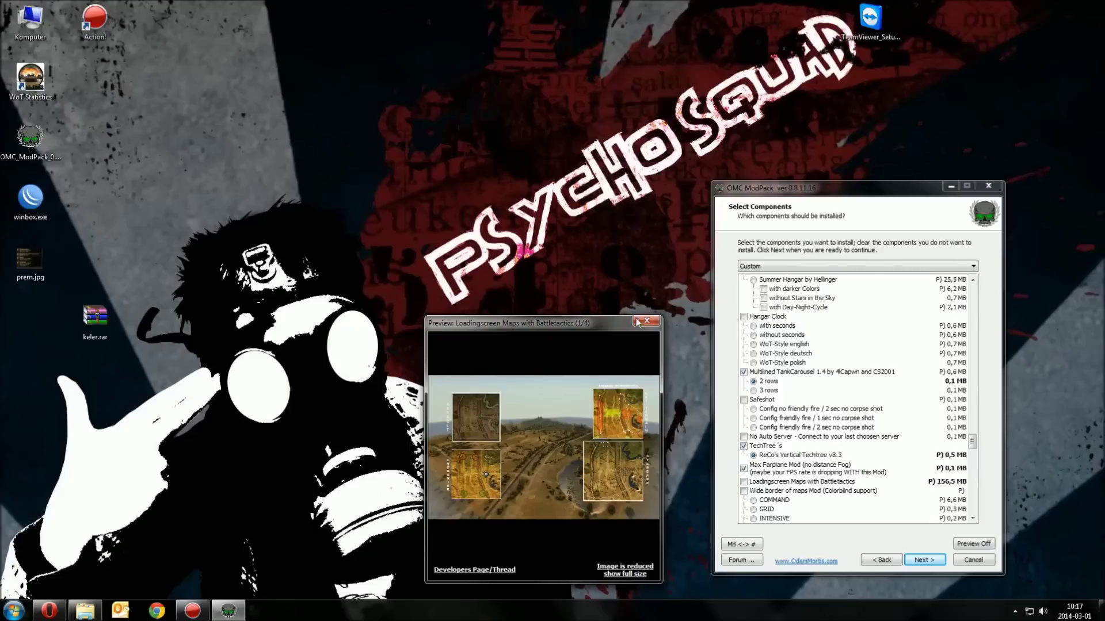
left_click(648, 327)
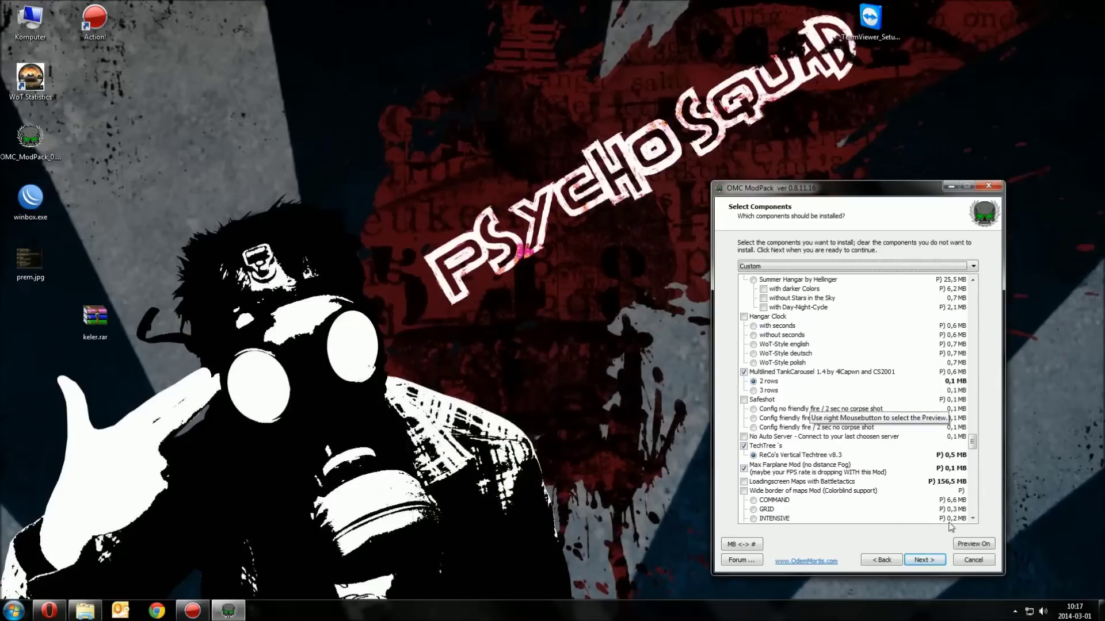
Review the wide map border, texture and minimap options down to Voice Addons
left_click(972, 519)
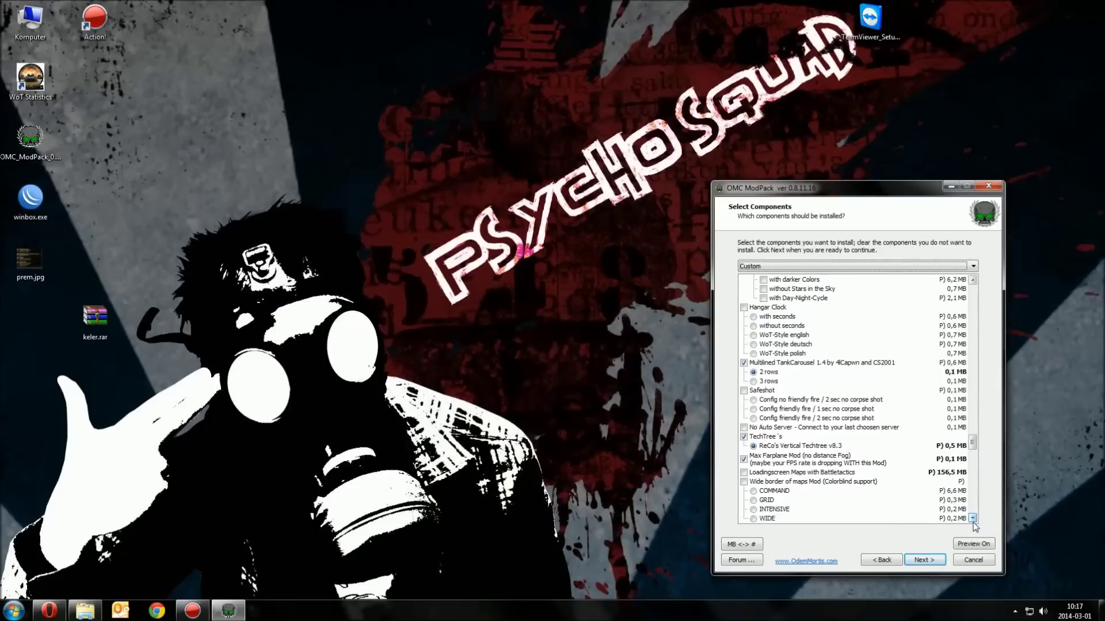
left_click(973, 518)
left_click(972, 518)
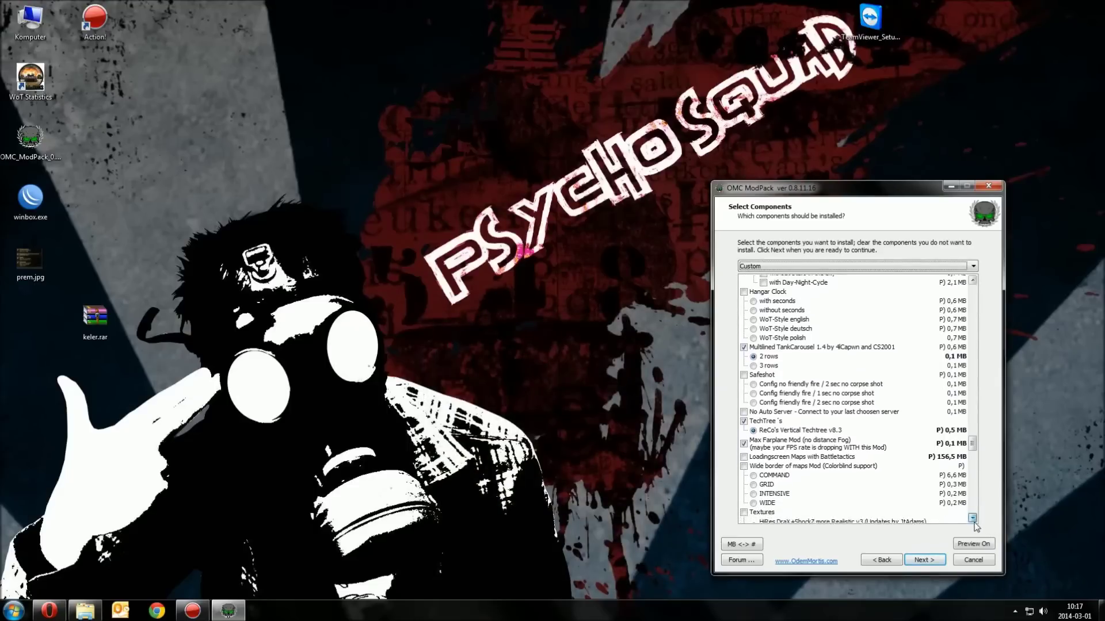
left_click(973, 518)
left_click(973, 518)
left_click(972, 519)
left_click(972, 519)
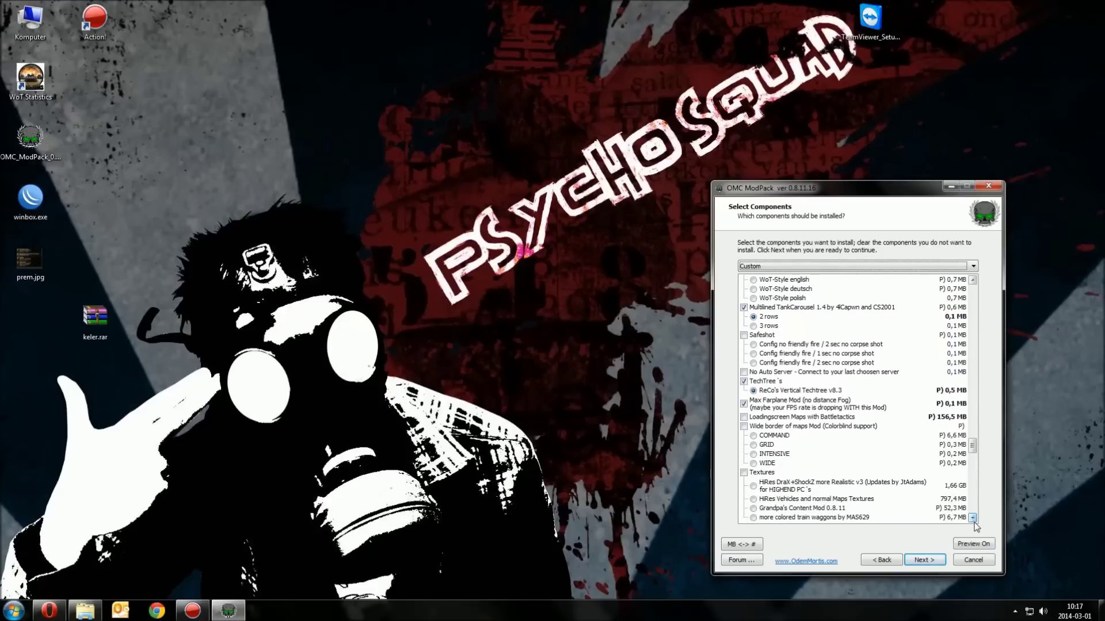
left_click(972, 518)
left_click(973, 518)
left_click(973, 519)
left_click(972, 519)
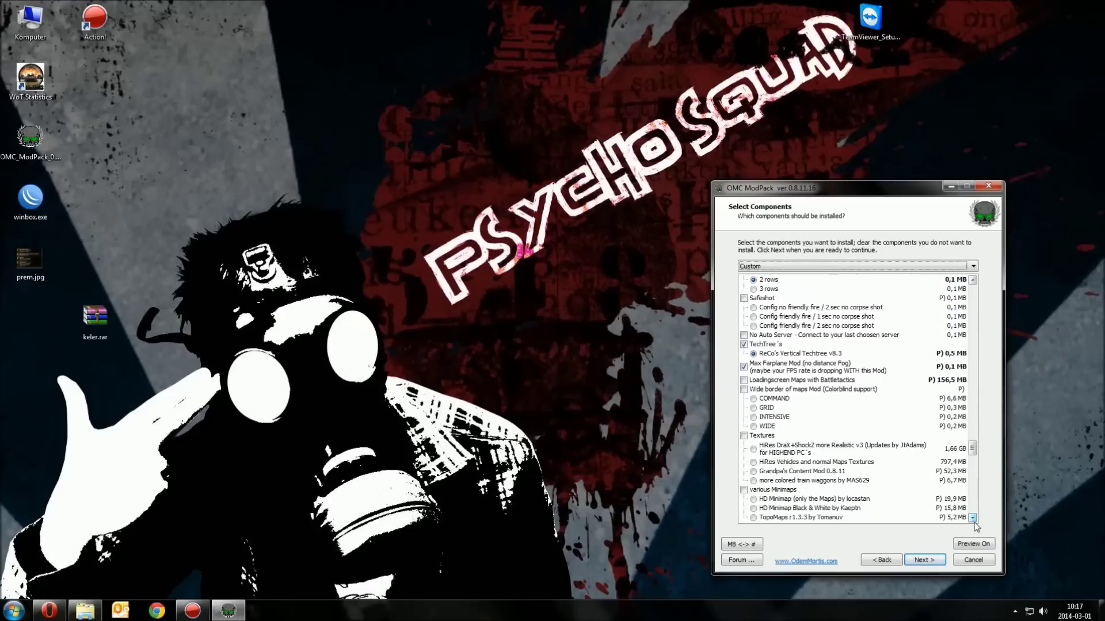
left_click(973, 519)
left_click(972, 518)
left_click(974, 544)
left_click(816, 443)
left_click(650, 320)
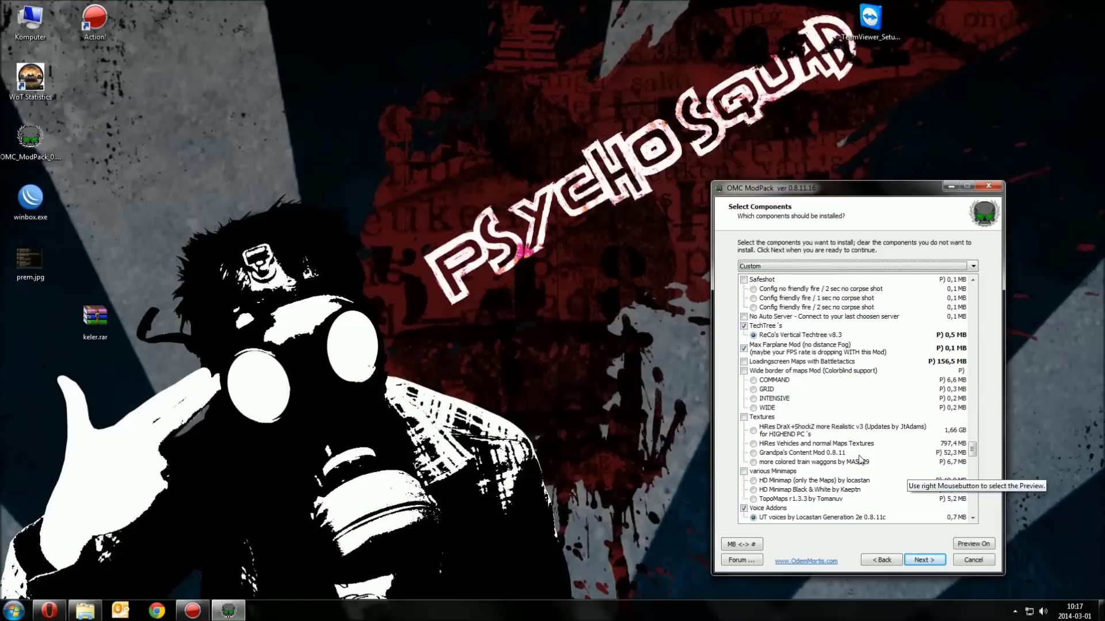
Review the Hit Zones Skins options, and open and close the preview of Colored penetration and ricochets on Tanks
left_click(973, 520)
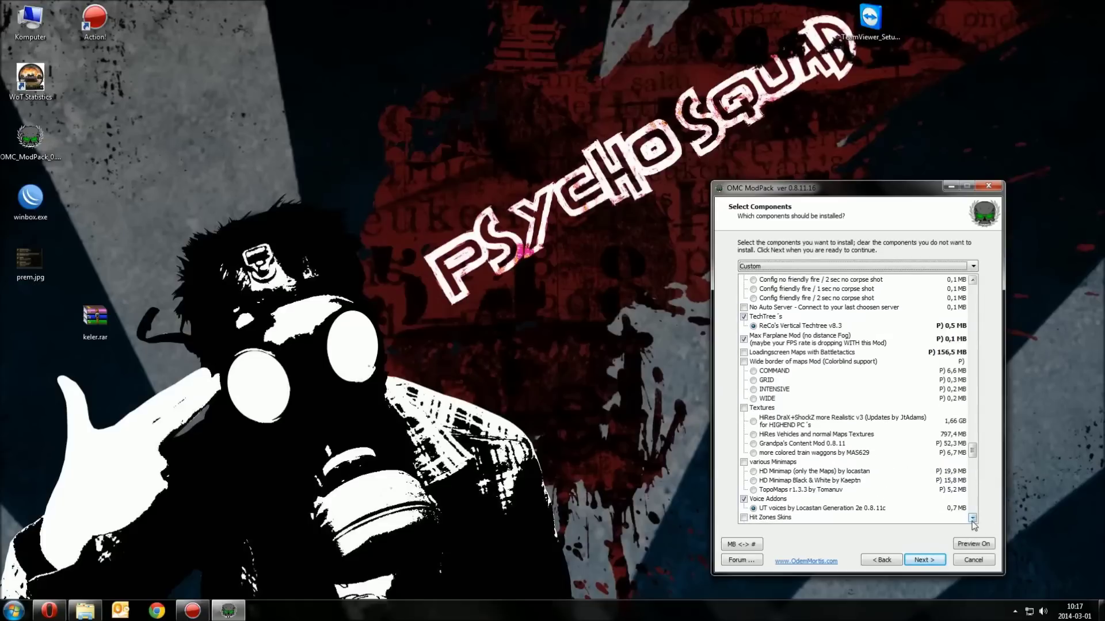
scroll(973, 522, "down", 3)
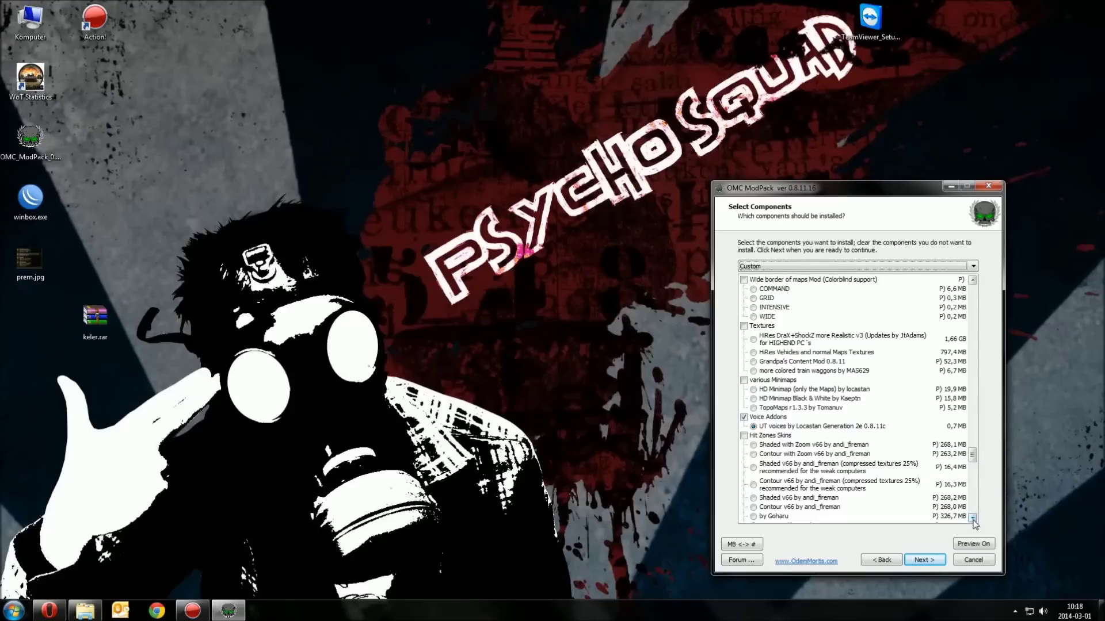
scroll(972, 521, "down", 4)
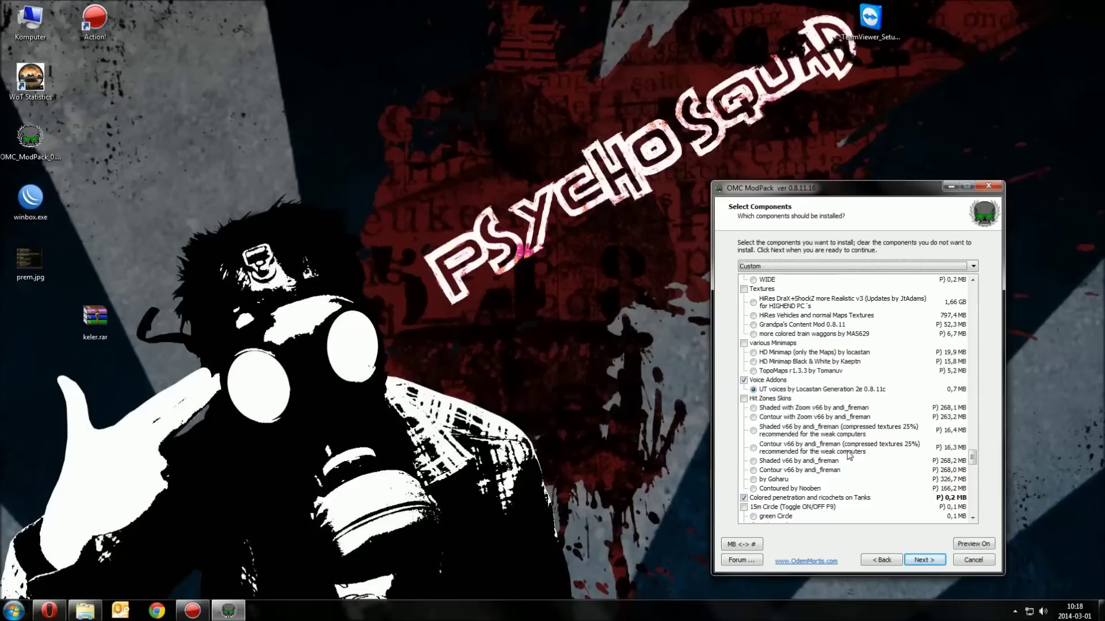
left_click(972, 518)
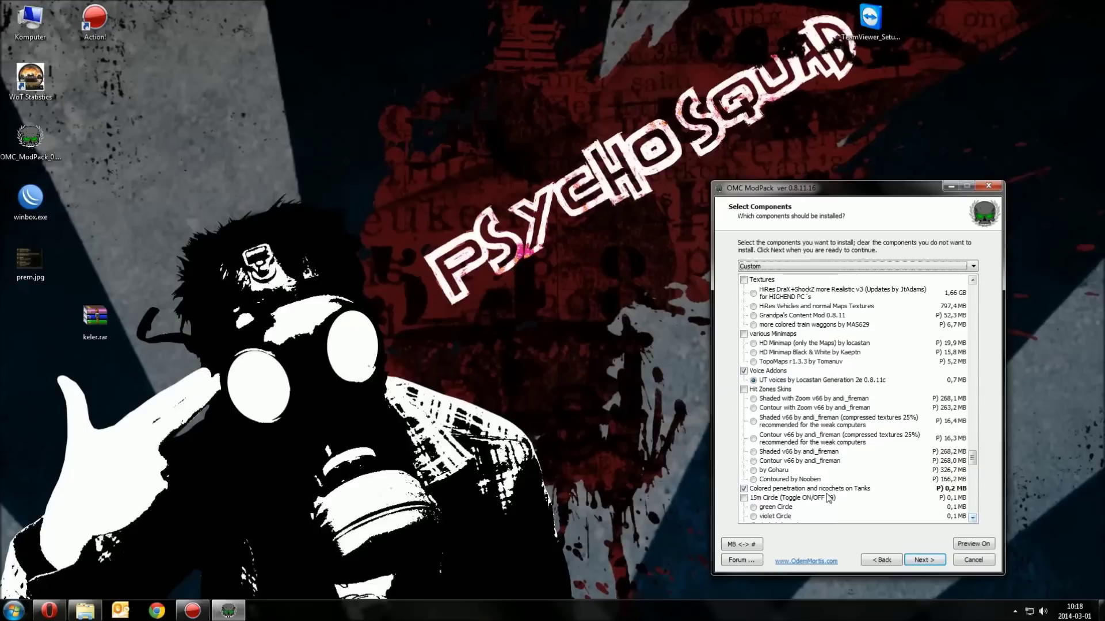
right_click(826, 491)
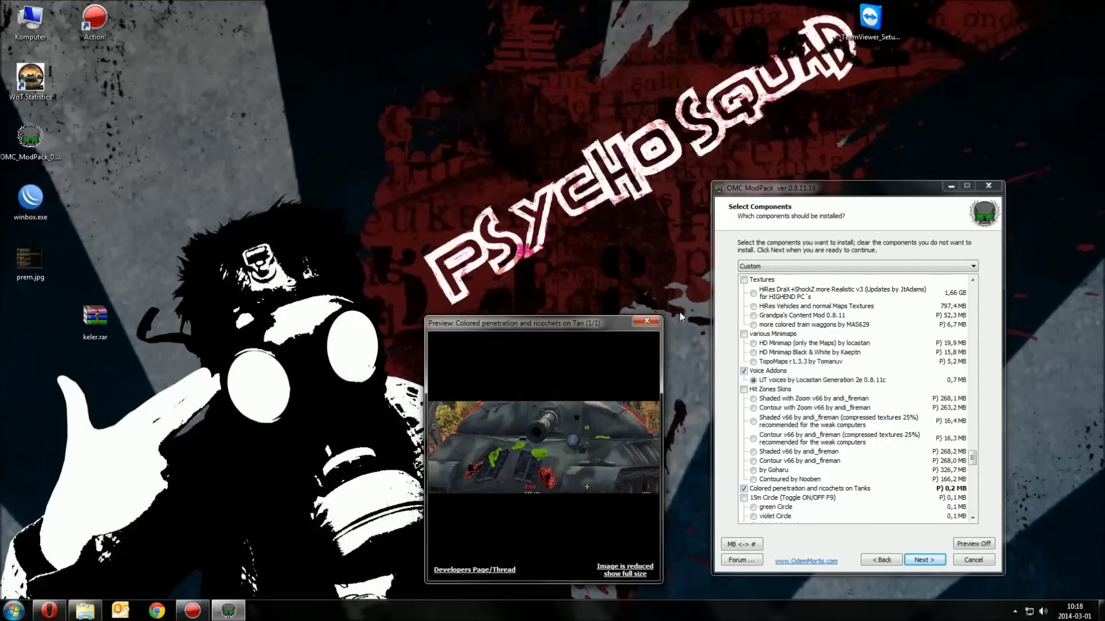
left_click(646, 321)
Review the 15m Circle and Dead Tanks customizing options, opening and closing the green Circle preview
scroll(974, 520, "down", 3)
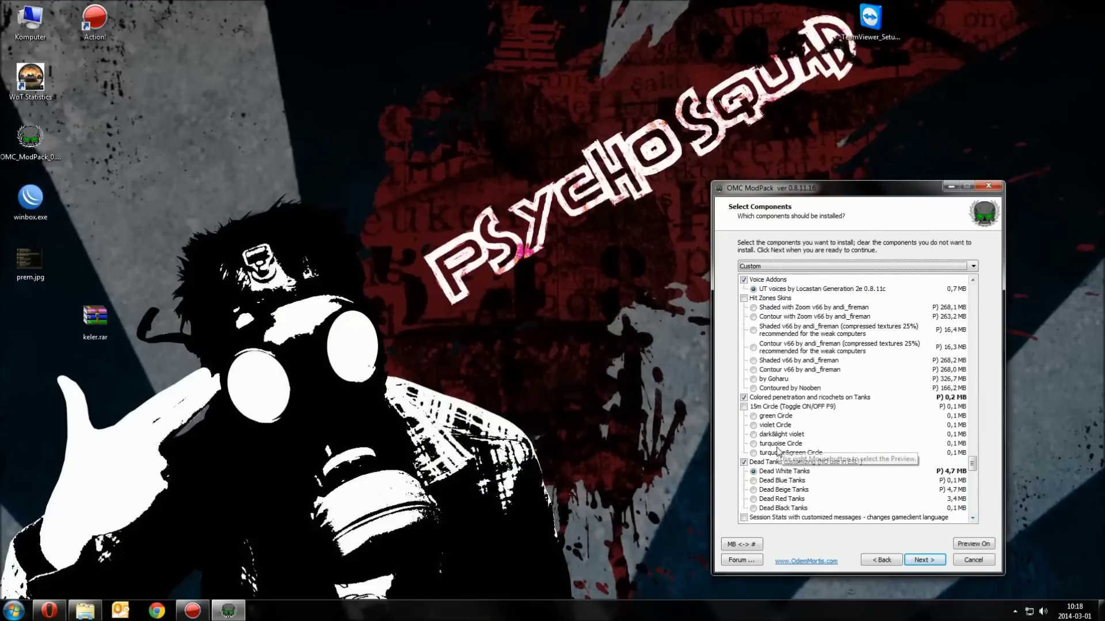
right_click(776, 415)
left_click(640, 321)
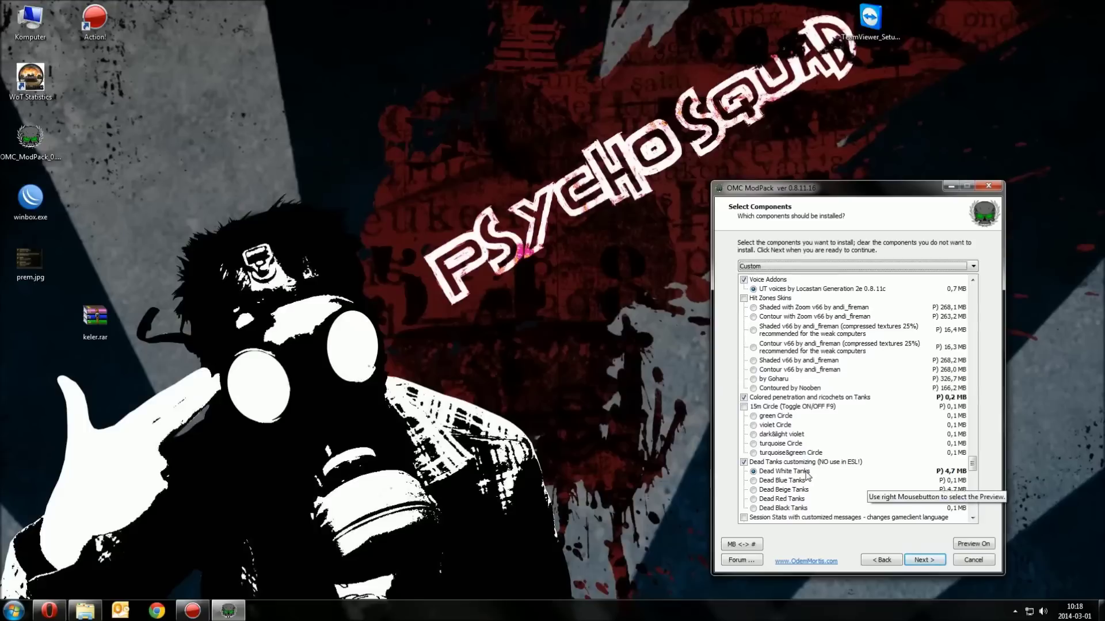
Review the Session Stats options in all languages, and open and close the preview of the Polish Yasen Krasen Version 1
left_click(972, 520)
scroll(972, 520, "down", 4)
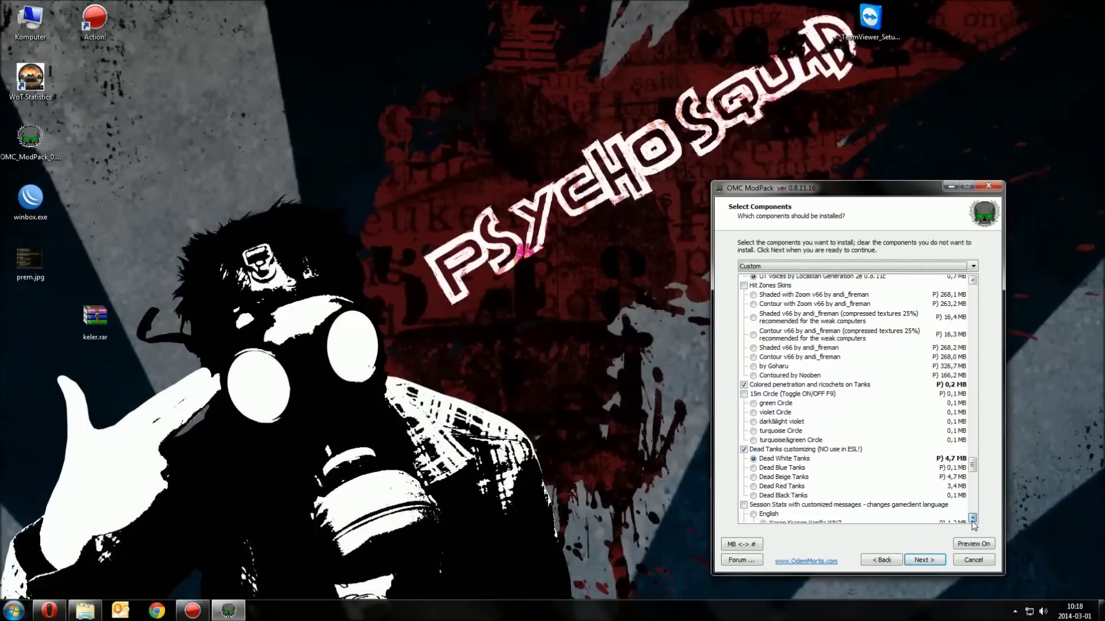
scroll(972, 520, "down", 1)
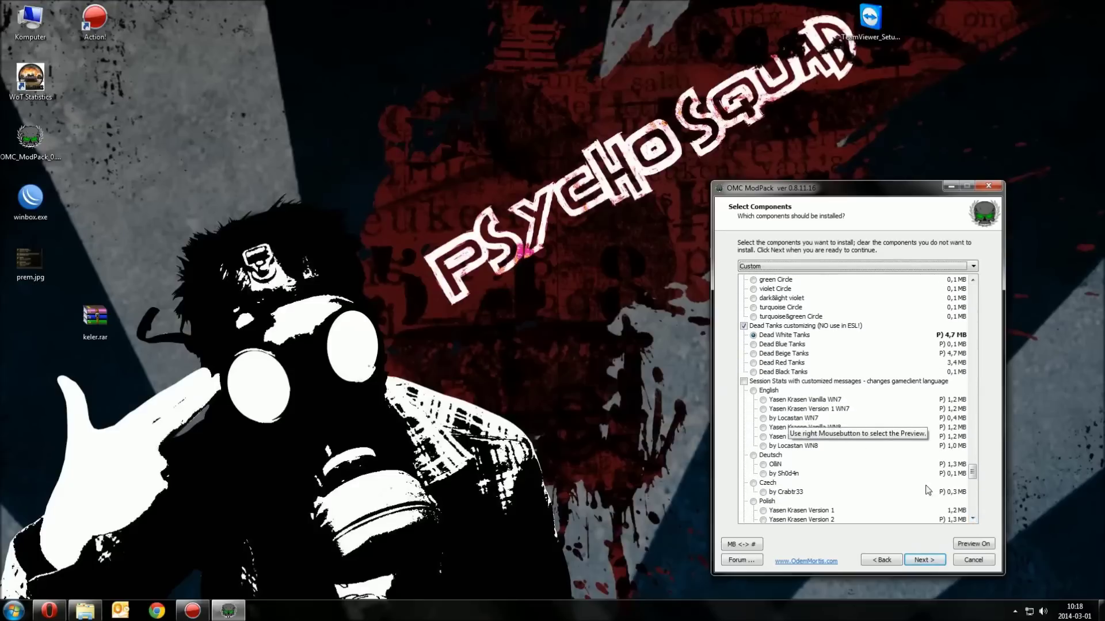
scroll(972, 520, "down", 2)
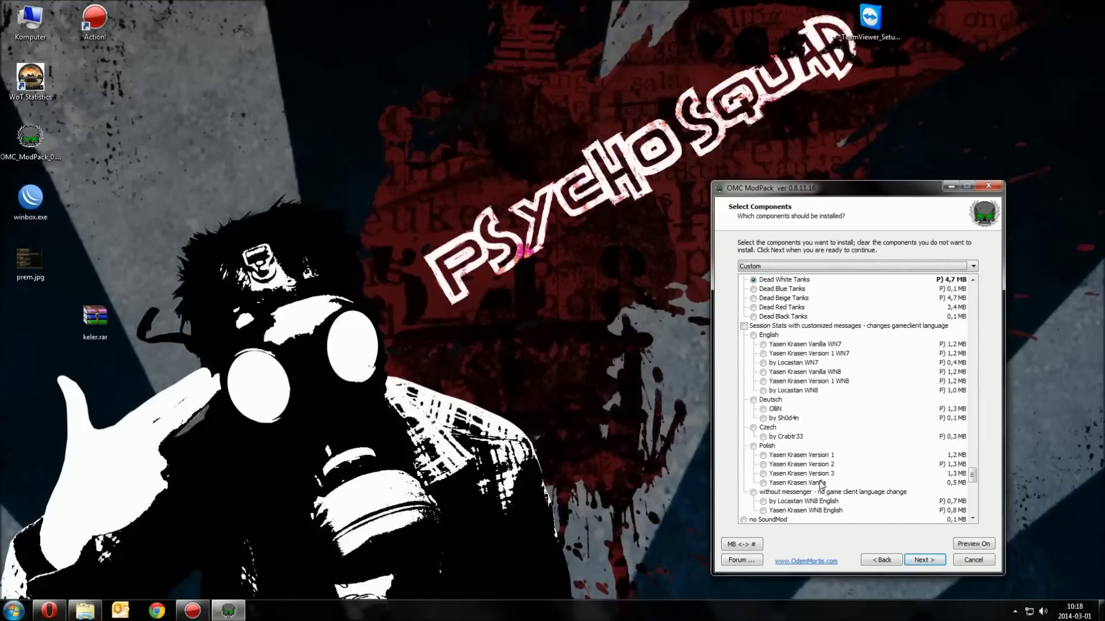
right_click(819, 457)
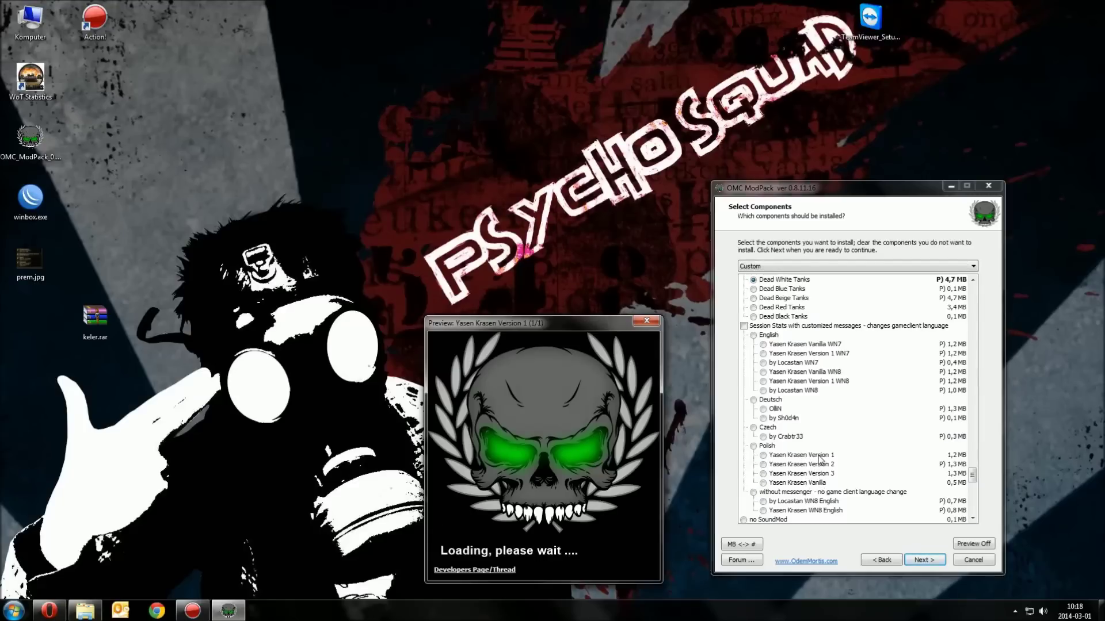
left_click(647, 321)
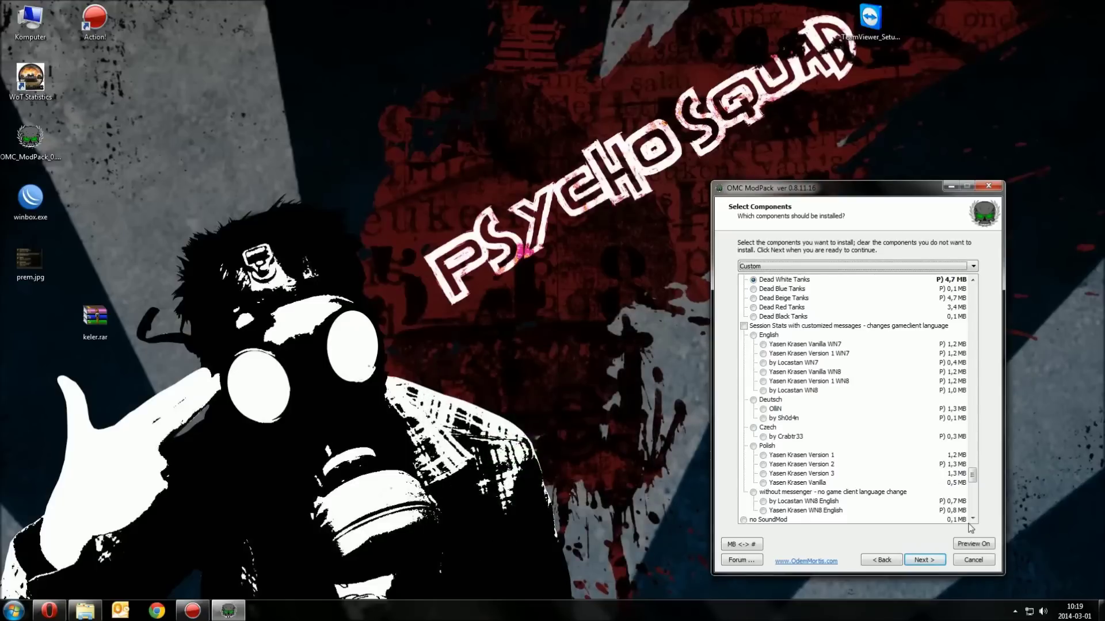
Review the GnomeFather's, Kriegstreiber's WWIIHWA and Grandpa's Favorite sound mod options, including their engine, gun and hit sounds
scroll(972, 522, "down", 4)
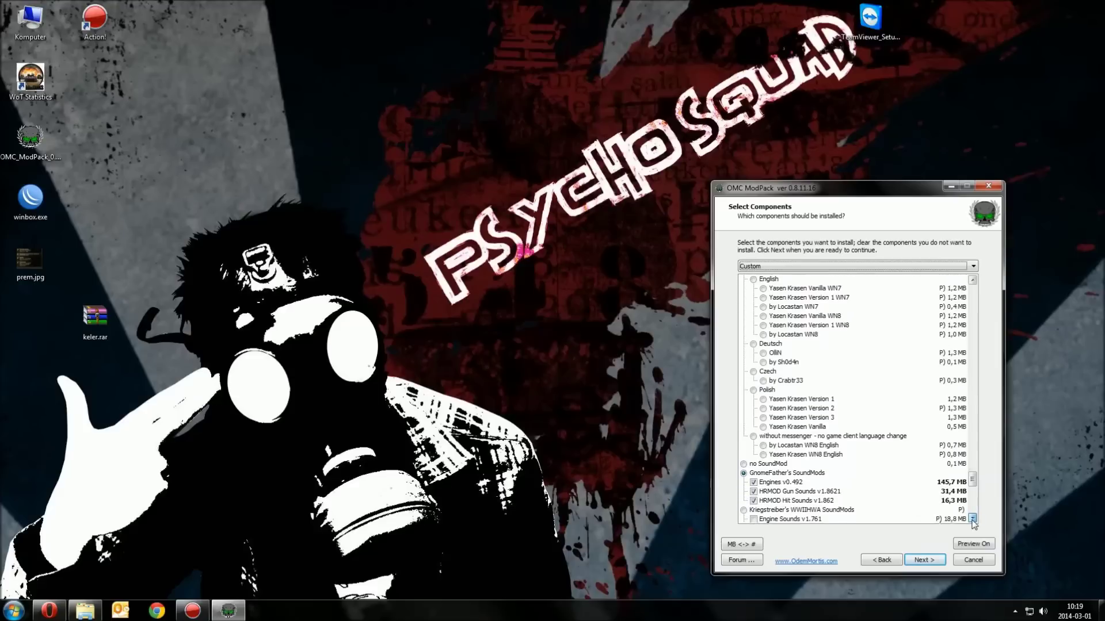
scroll(972, 522, "down", 2)
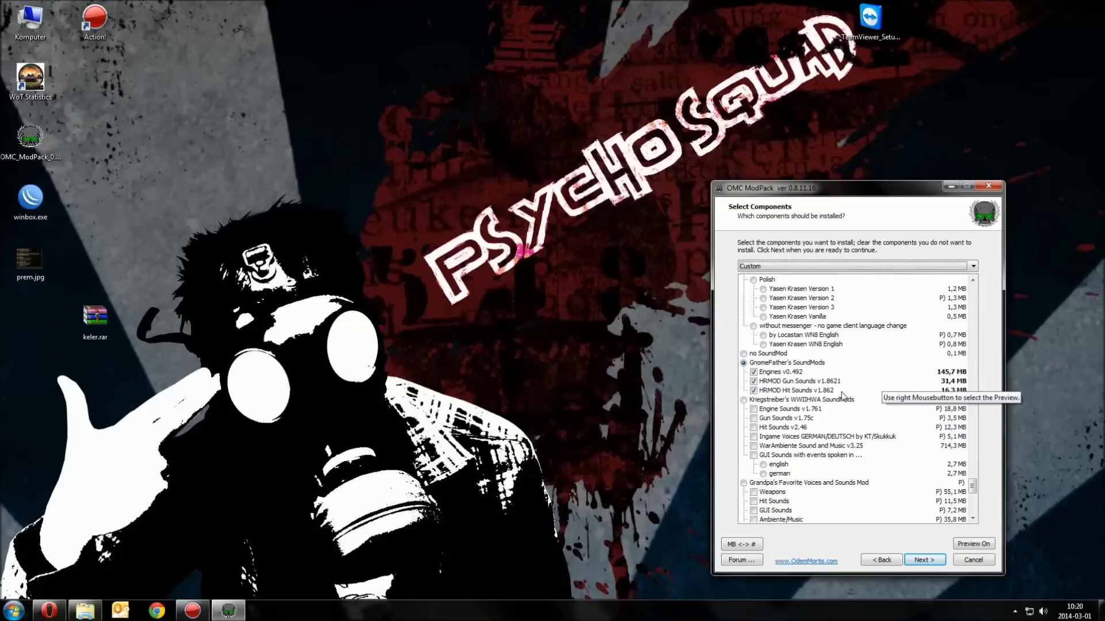
left_click(973, 518)
left_click(972, 518)
left_click(972, 518)
left_click(973, 519)
left_click(972, 519)
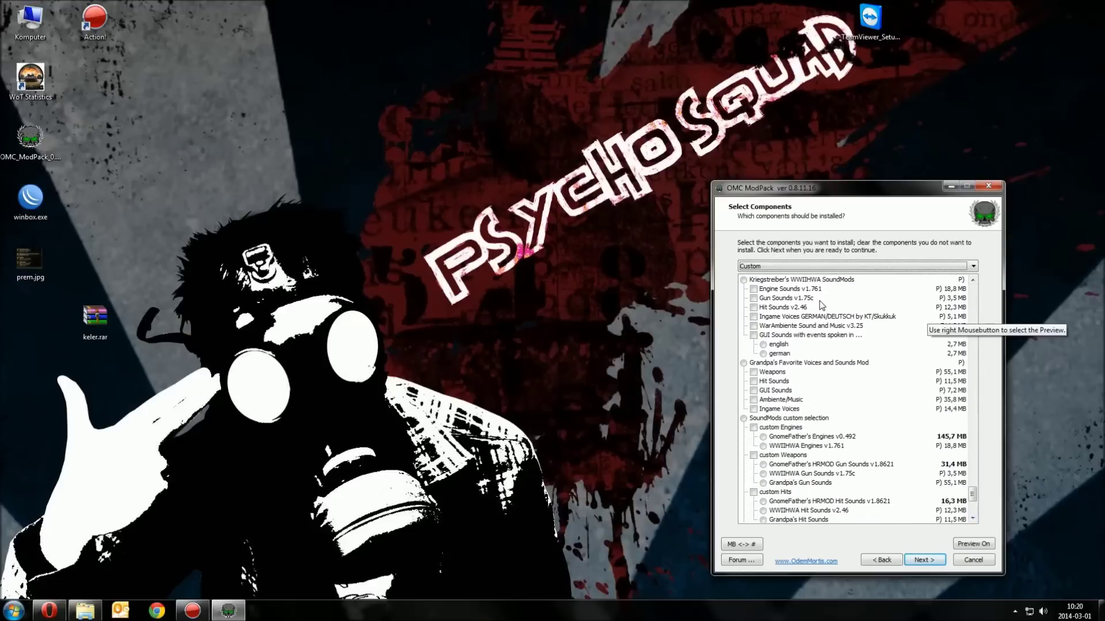
left_click(972, 280)
left_click(973, 280)
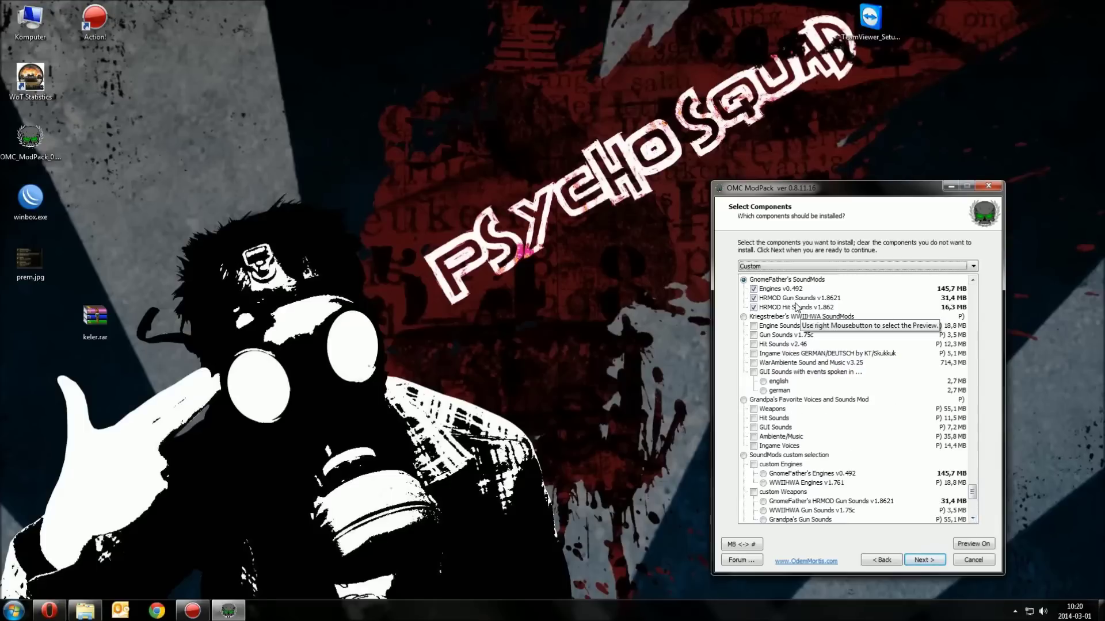
Review the SoundMods custom selection from custom Engines to custom Crew sounds, and return to the Voice Addons and Hit Zones Skins options
left_click(972, 518)
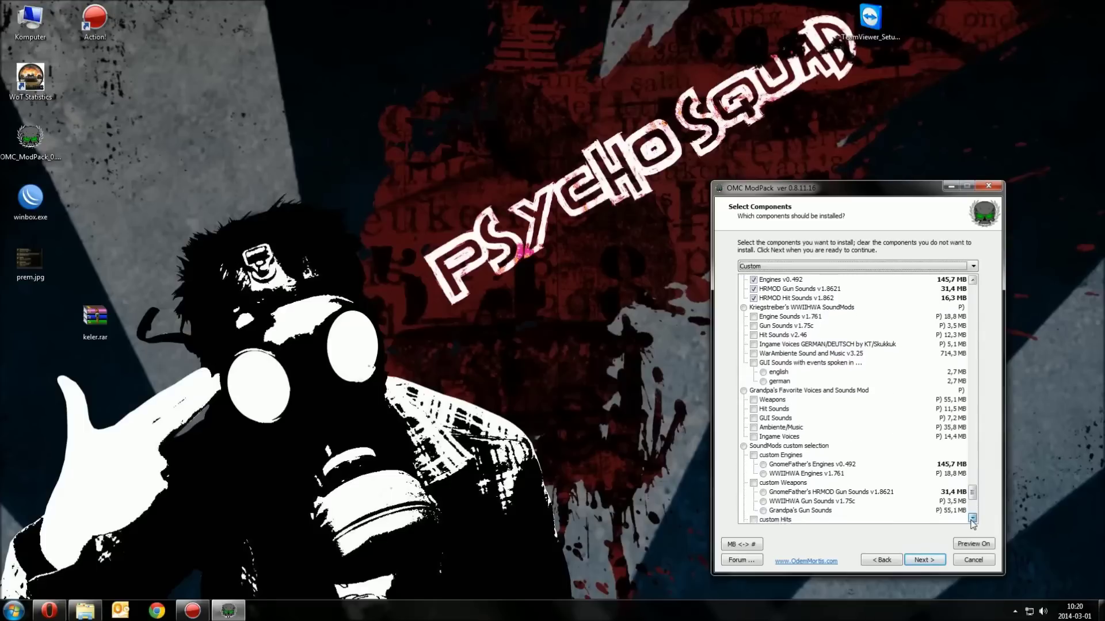
left_click(972, 520)
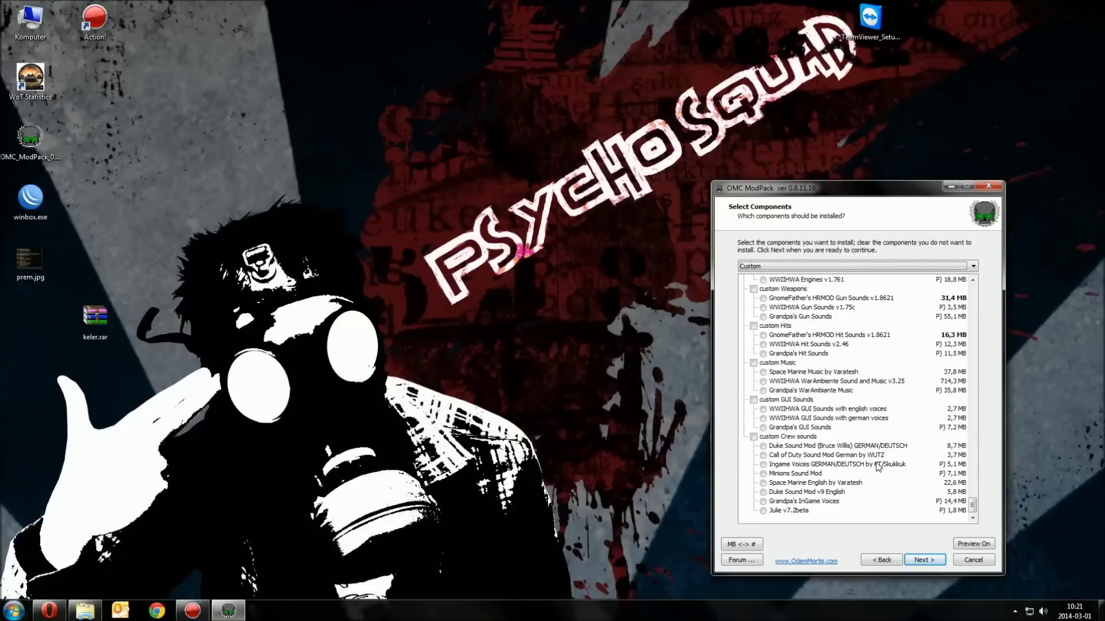
left_click_drag(974, 506, 982, 467)
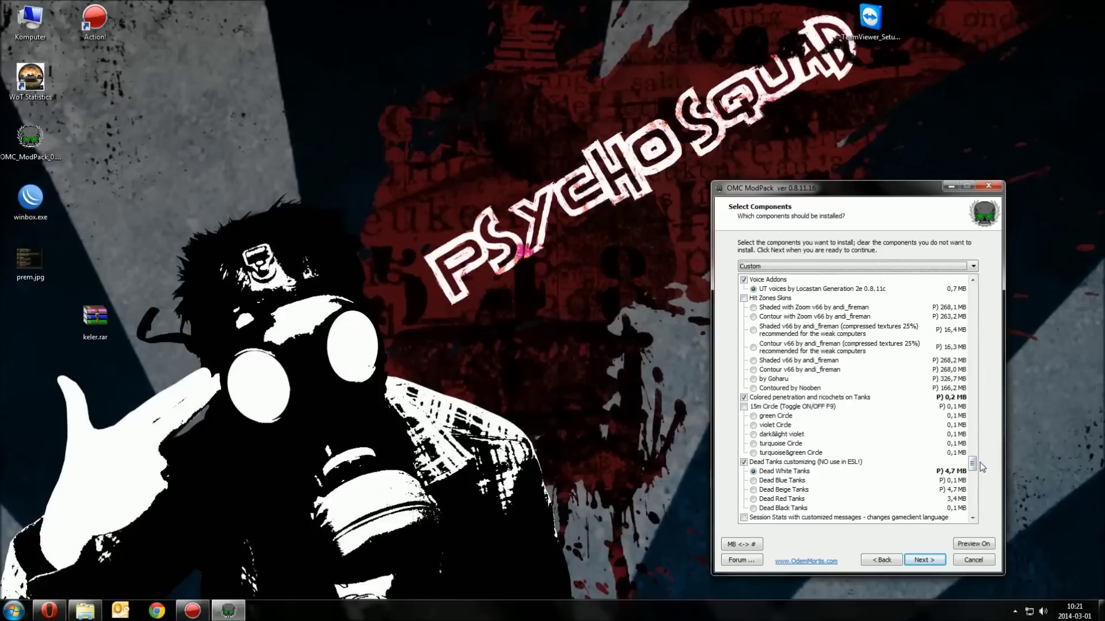